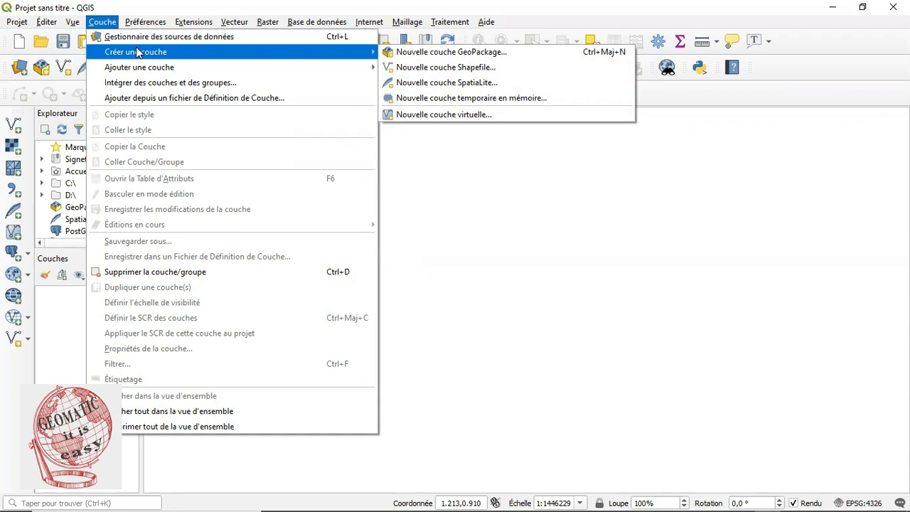
Step: Start a new Shapefile layer with file name ARBRE and Point geometry
left_click(446, 67)
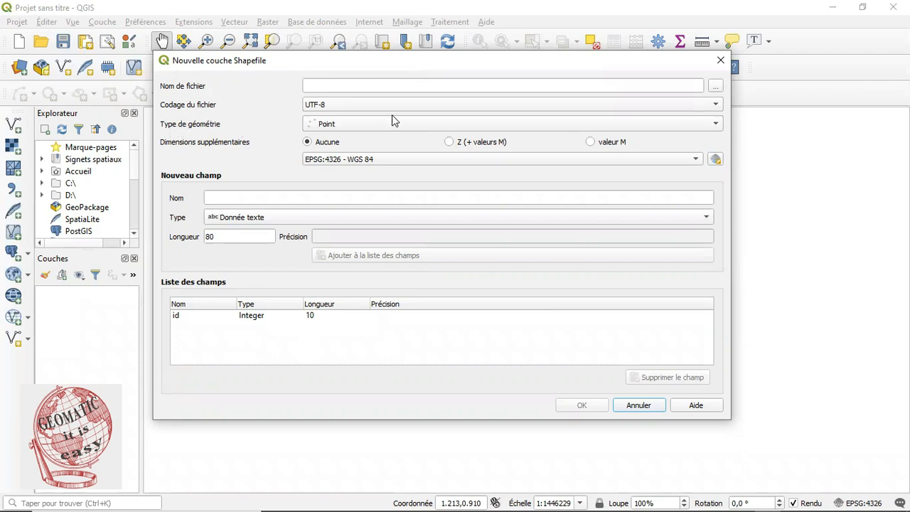
left_click(715, 125)
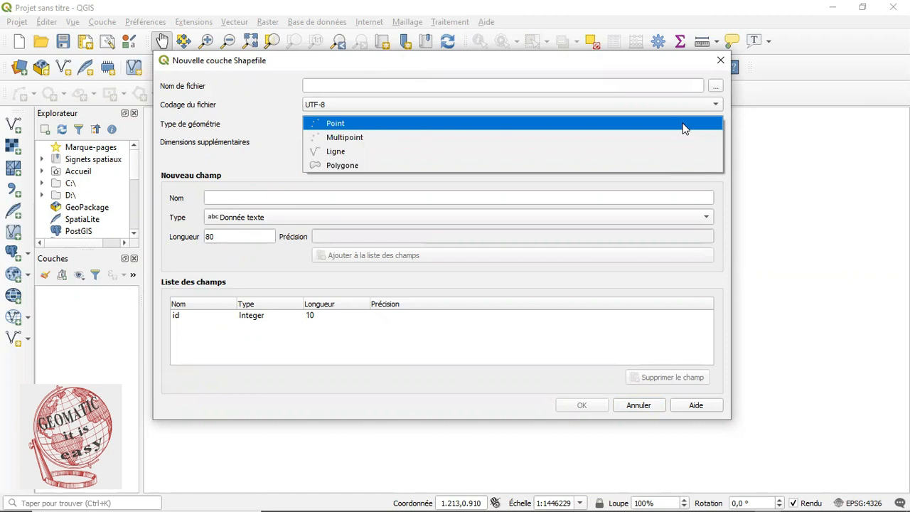
left_click(682, 124)
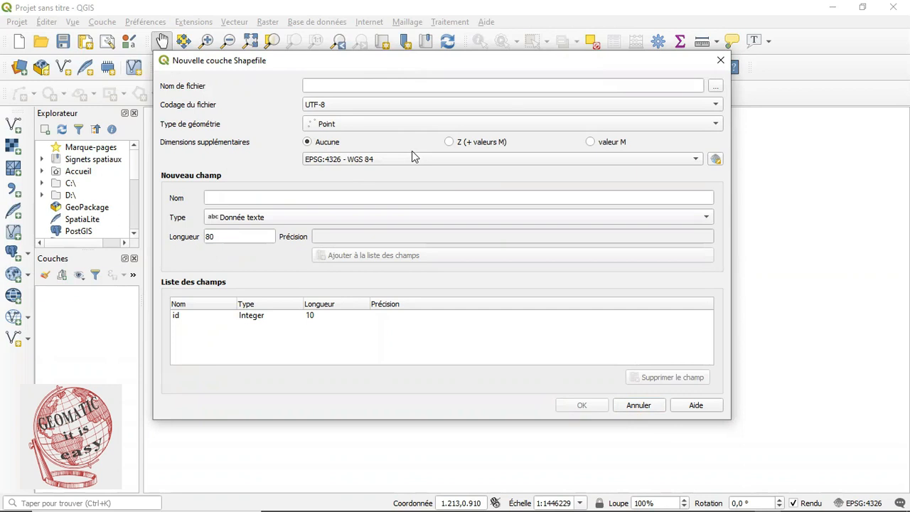
left_click(384, 86)
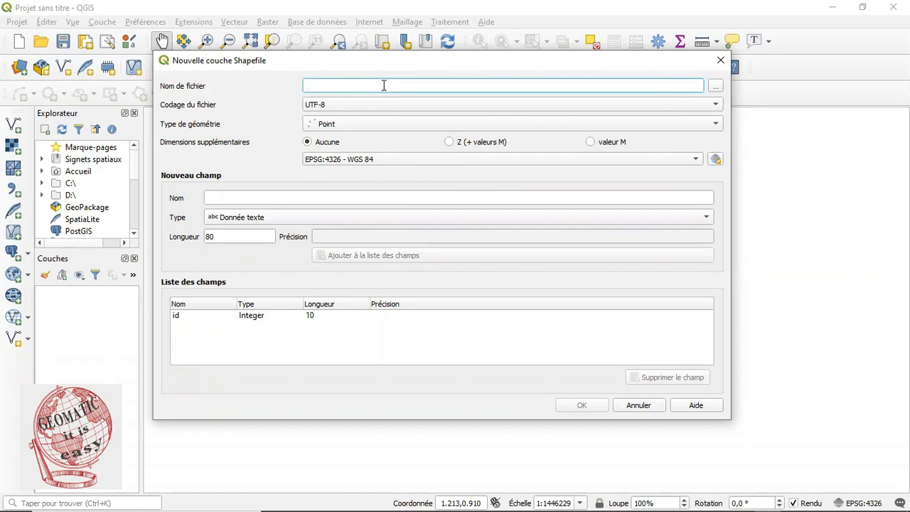
type("ARBRE")
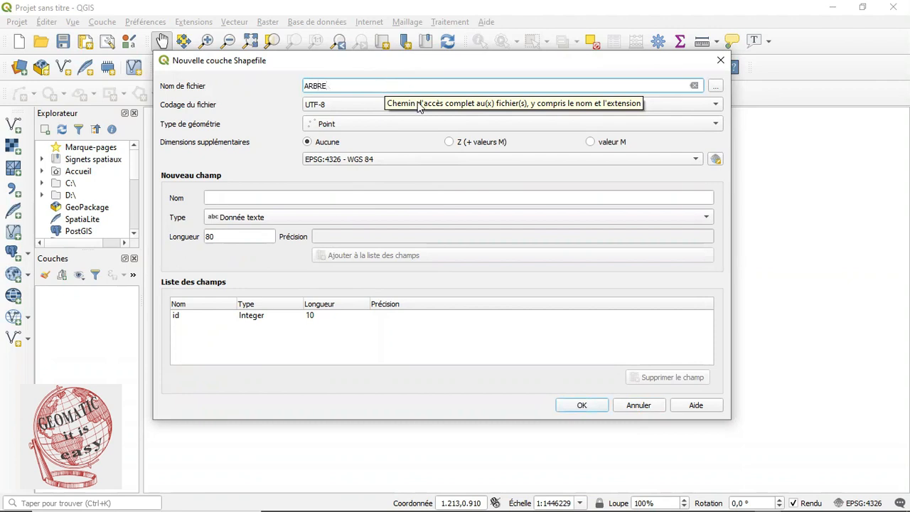
left_click(715, 126)
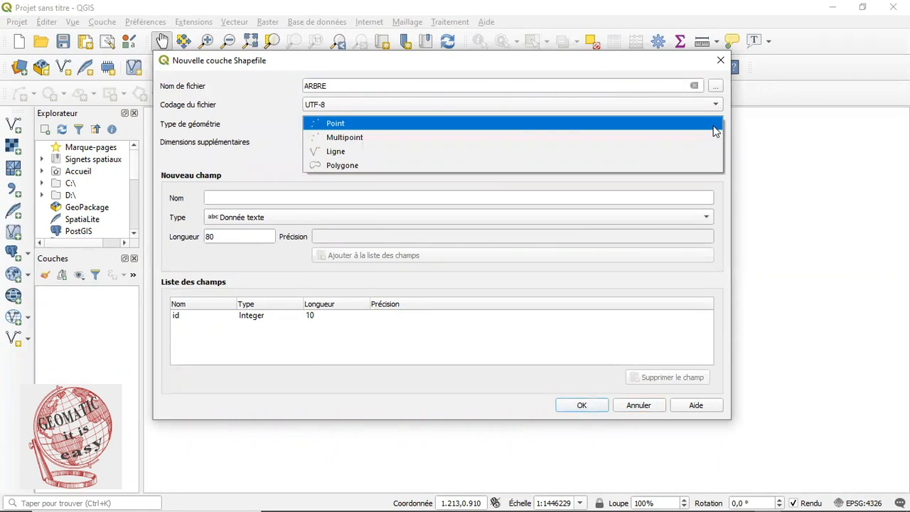
left_click(715, 126)
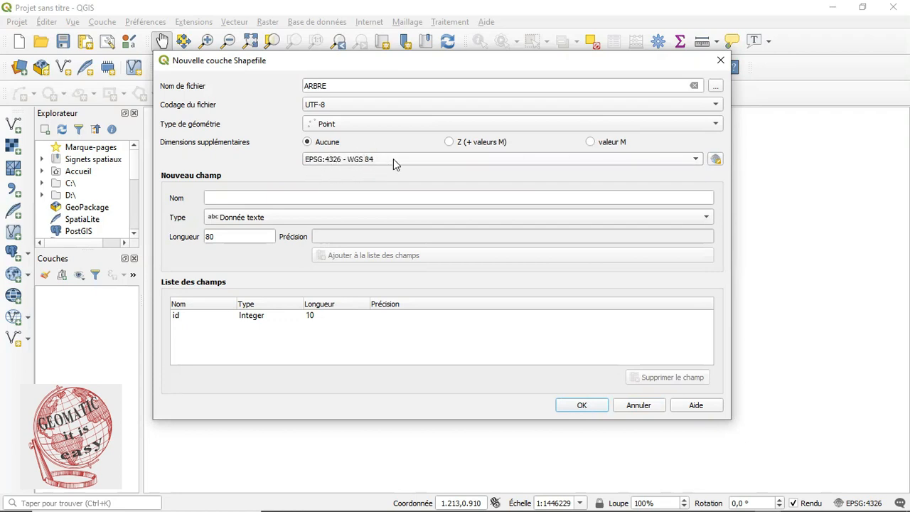
Step: Set the new layer's coordinate reference system to EPSG:30731 - Nord Sahara 1959 / UTM zone 31N
mouse_move(393, 159)
left_click(716, 163)
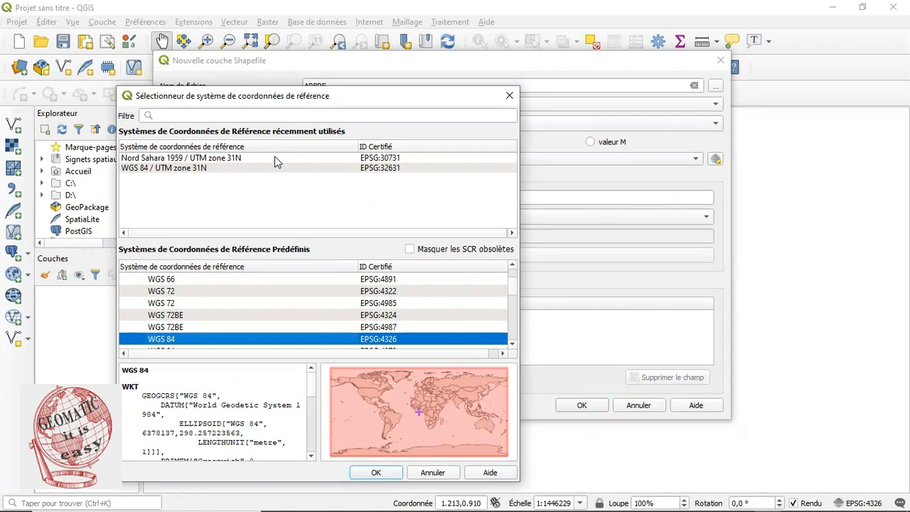
left_click(235, 160)
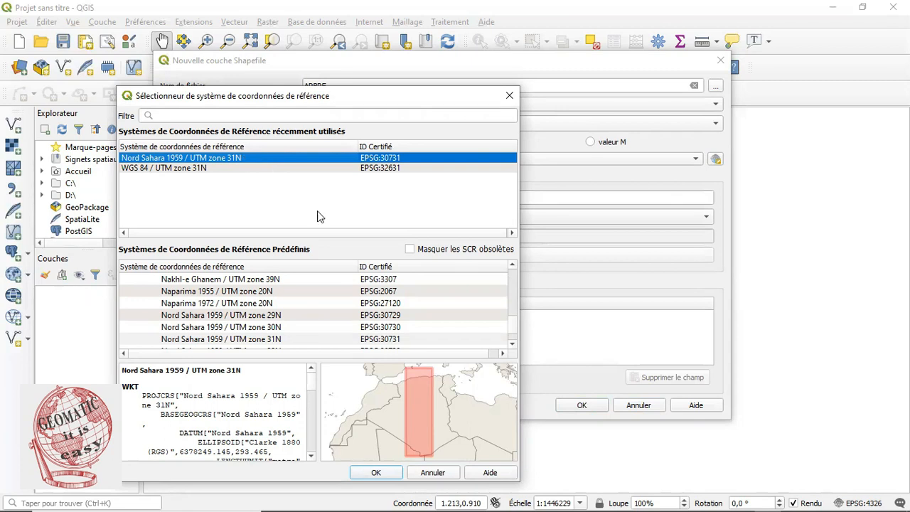
left_click(375, 473)
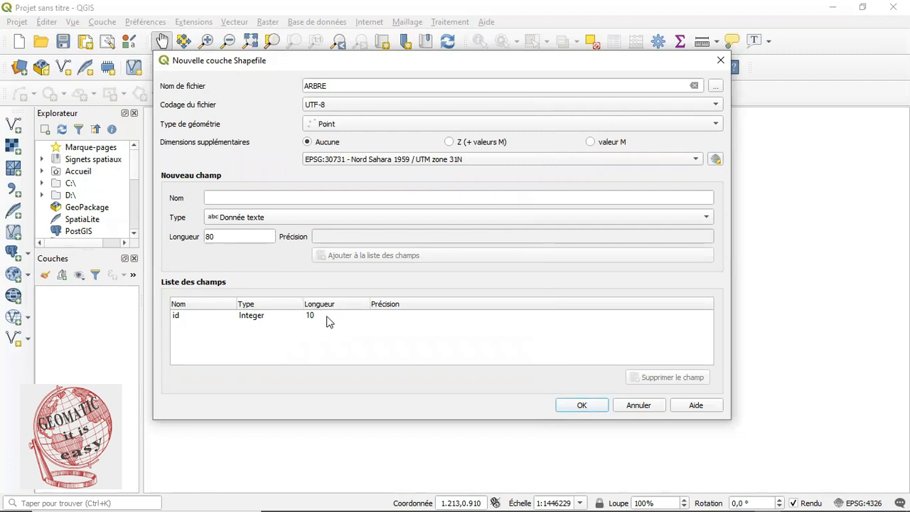
Step: Add a text field ESPECE with length 150 to the field list and create the layer, dismissing the transformation selection
left_click(216, 199)
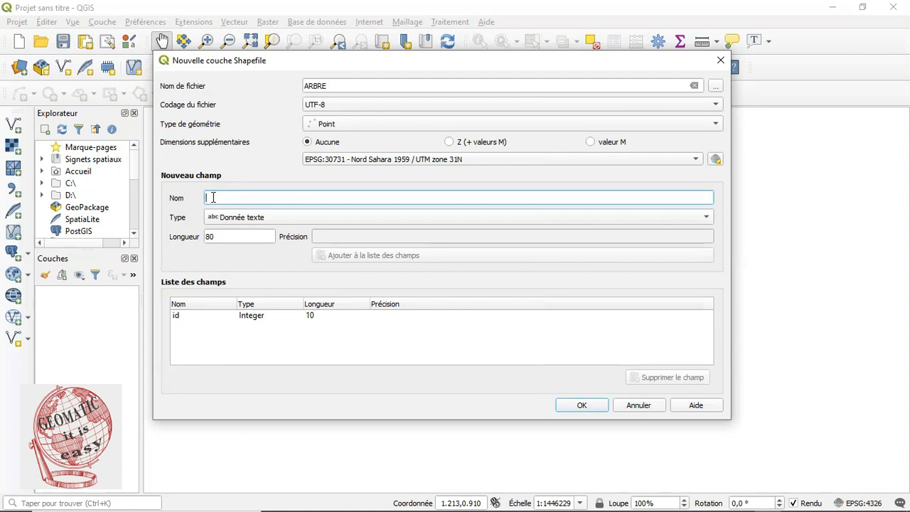
type("ESP")
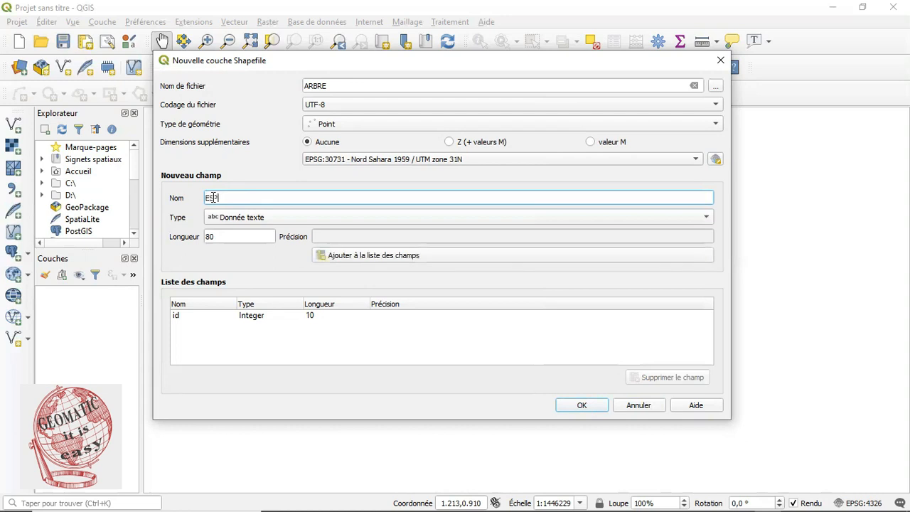
type("ECE")
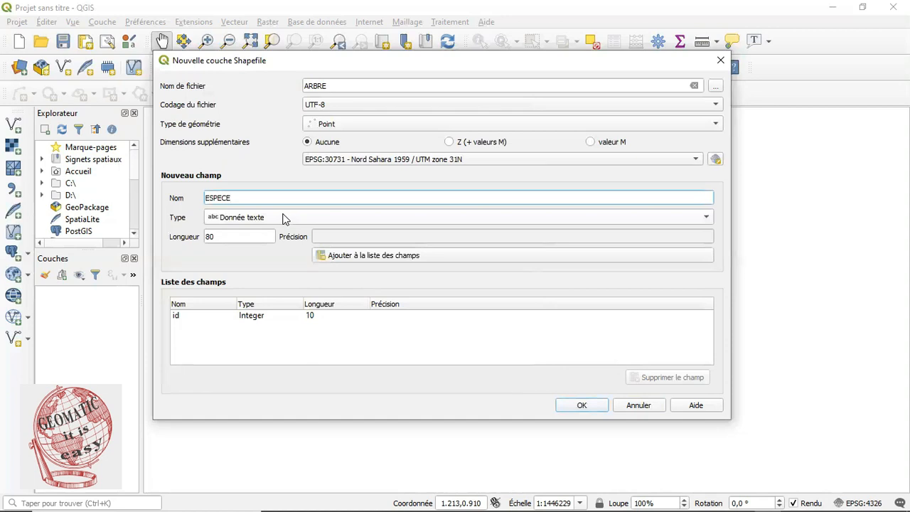
left_click(707, 220)
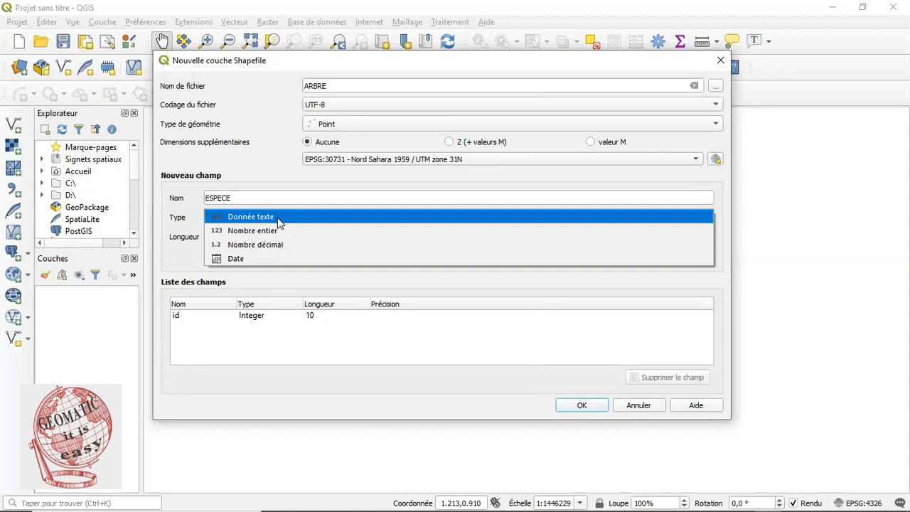
left_click(190, 253)
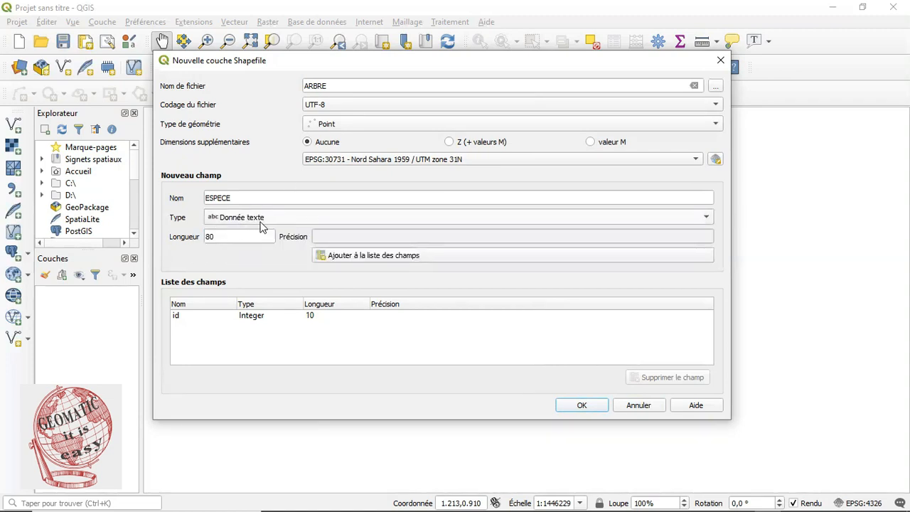
left_click(237, 236)
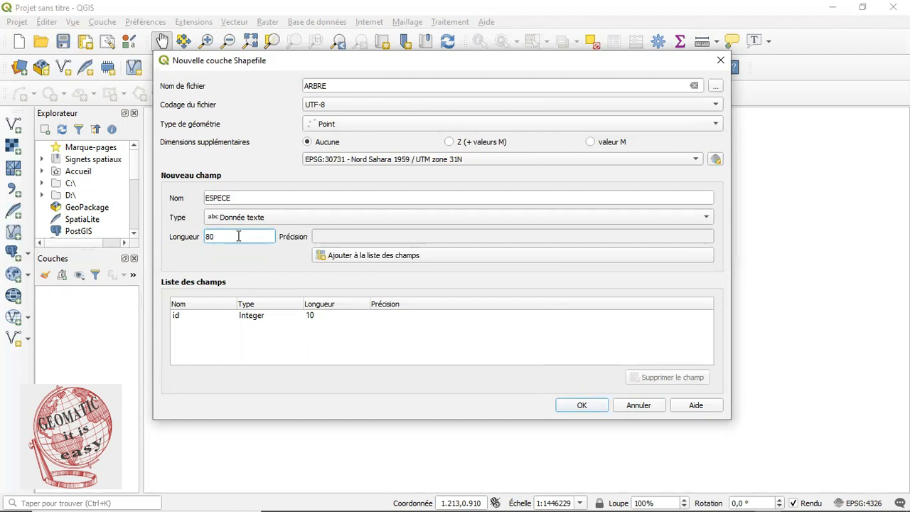
key("BackSpace")
key("BackSpace")
type("150")
left_click(369, 260)
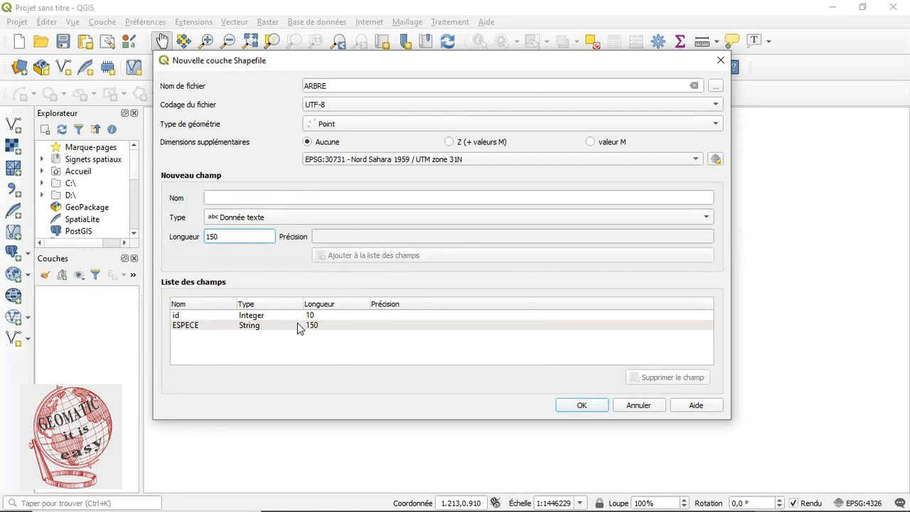
left_click(581, 405)
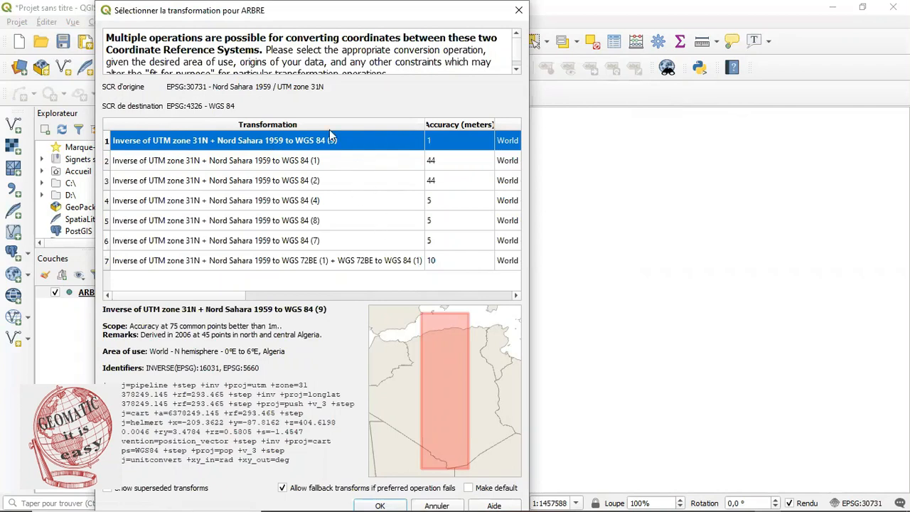
left_click(436, 504)
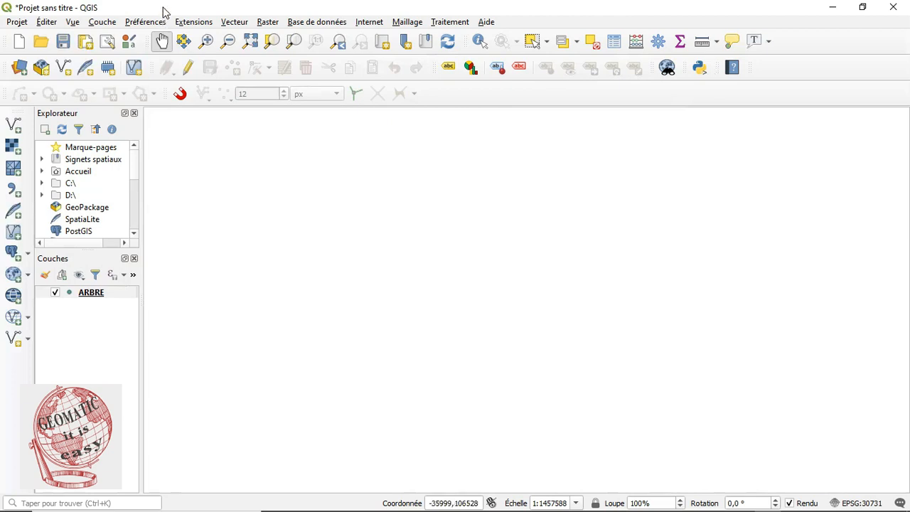
Step: Start another new Shapefile layer and enter ROUTE as its file name
left_click(102, 22)
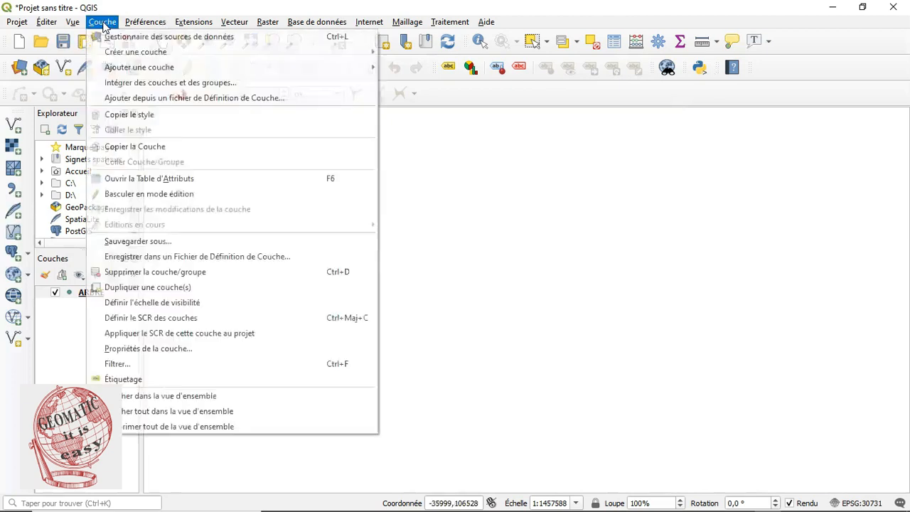
mouse_move(113, 55)
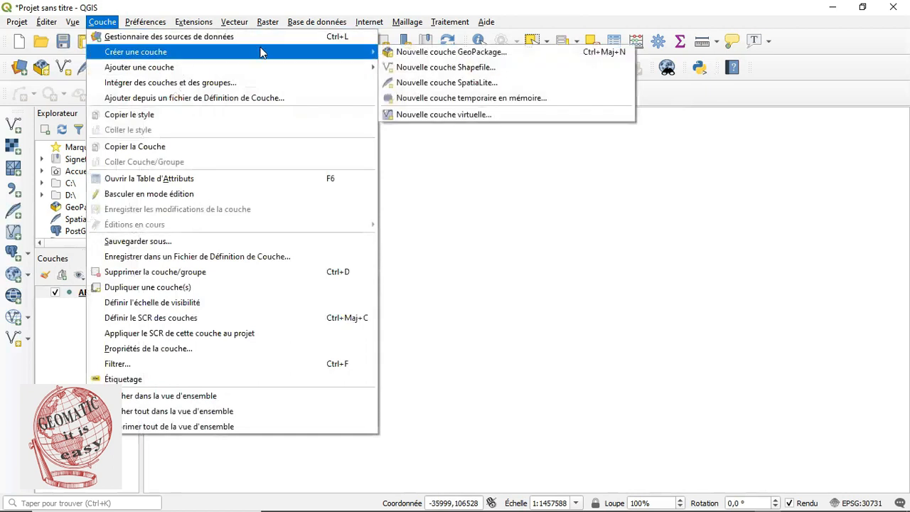
left_click(409, 69)
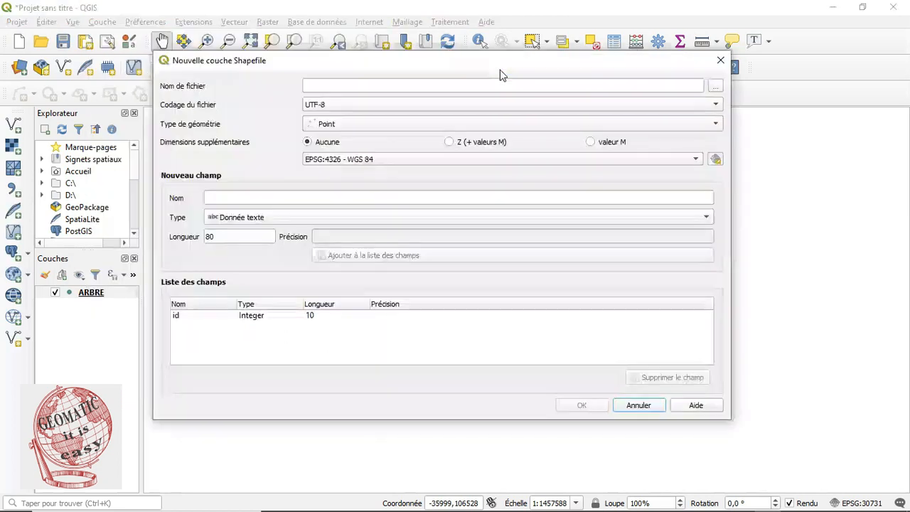
left_click(331, 86)
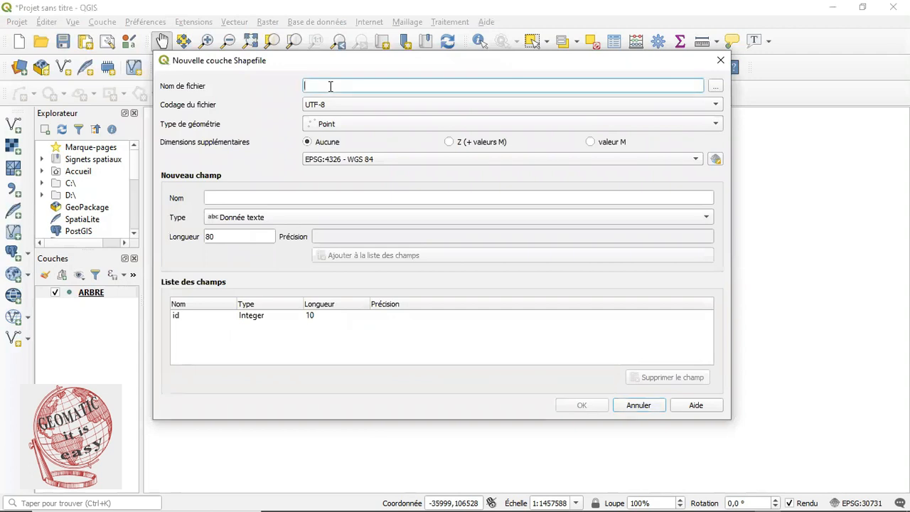
type("ROUTE")
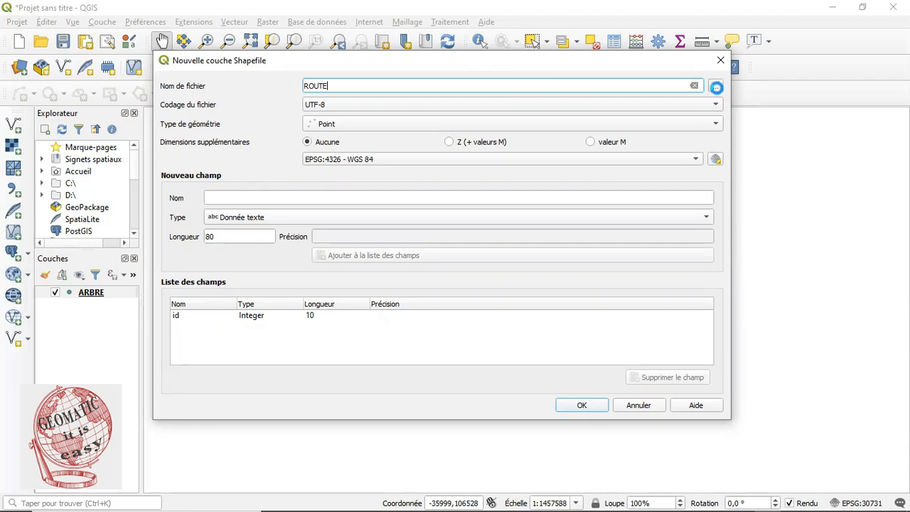
Step: Create a DIGITALISATION folder in MES VIDEOS QGIS and set the layer's save location to ROUTE.shp in the montage mes vidéo folder
left_click(717, 88)
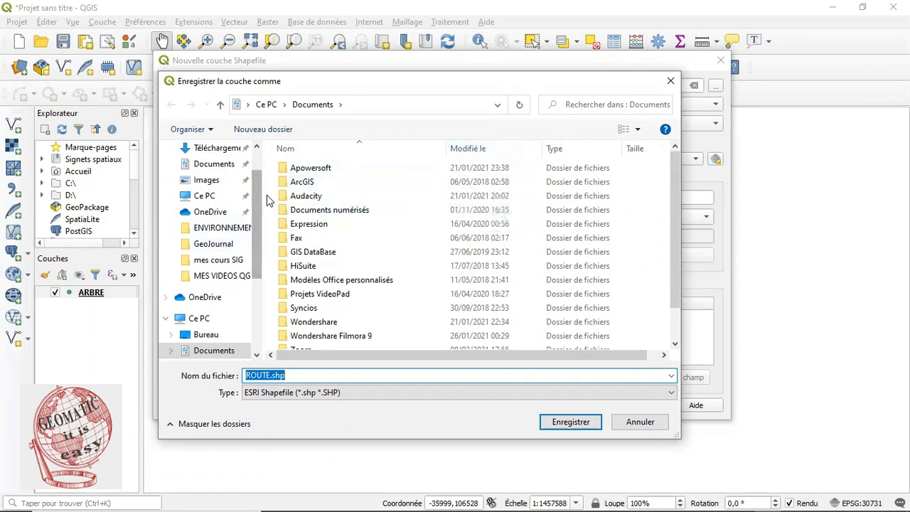
mouse_move(253, 217)
left_mouse_down()
mouse_move(253, 279)
mouse_move(255, 231)
left_mouse_up()
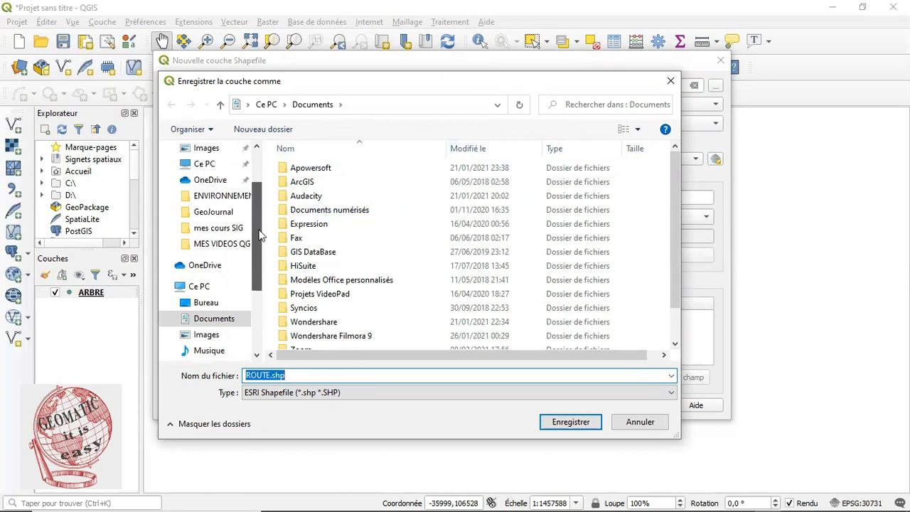
left_click(226, 245)
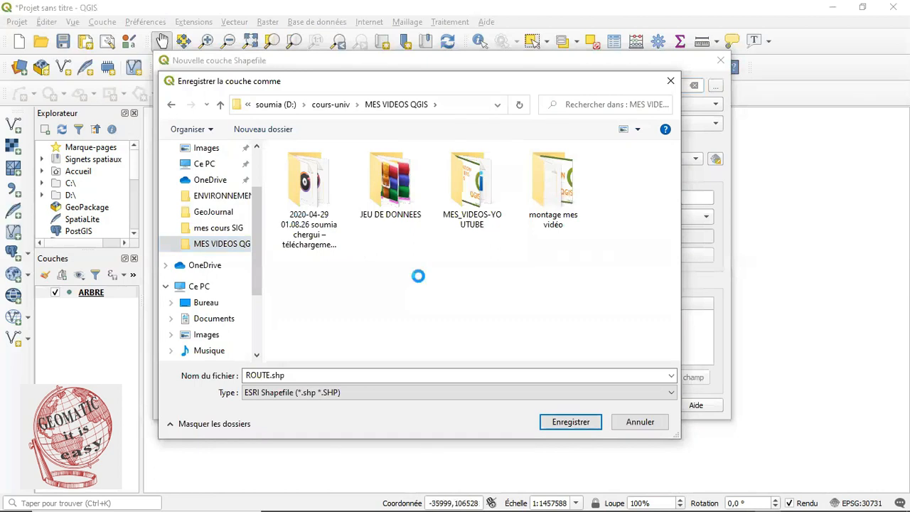
left_click(277, 133)
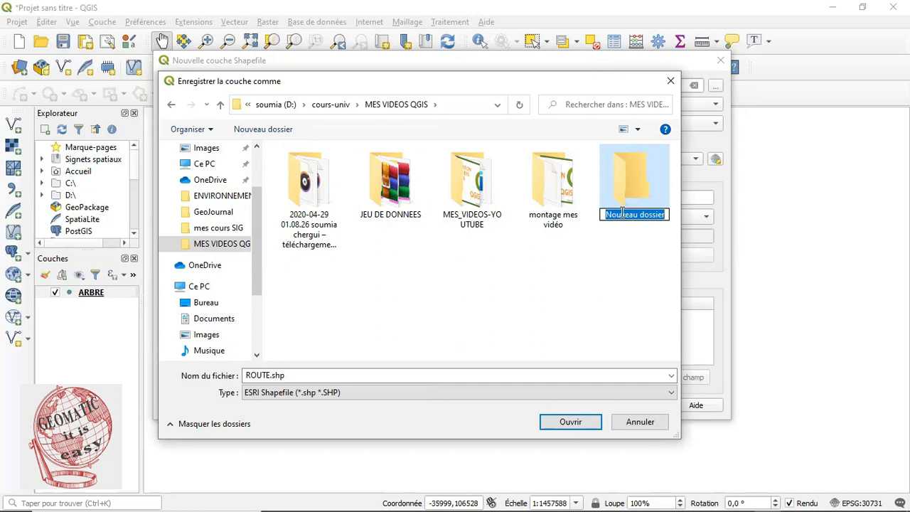
type("DIGITALISATION")
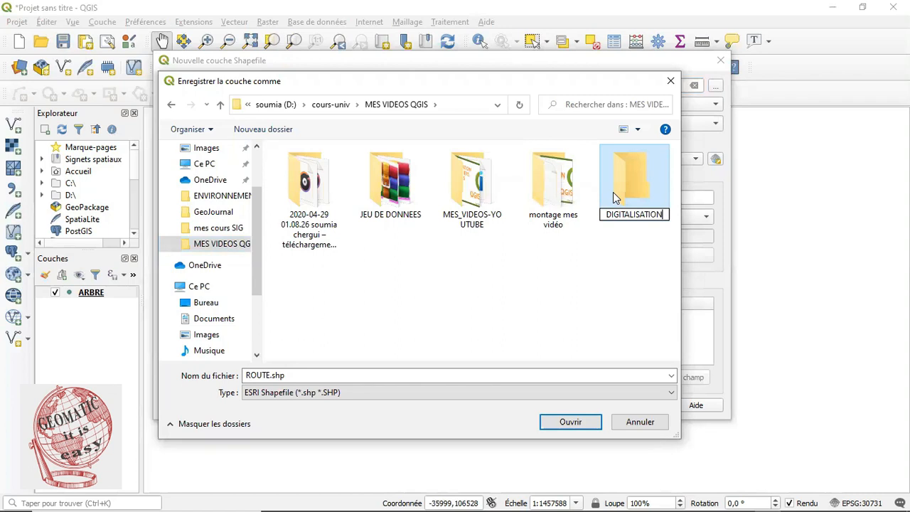
left_click(572, 427)
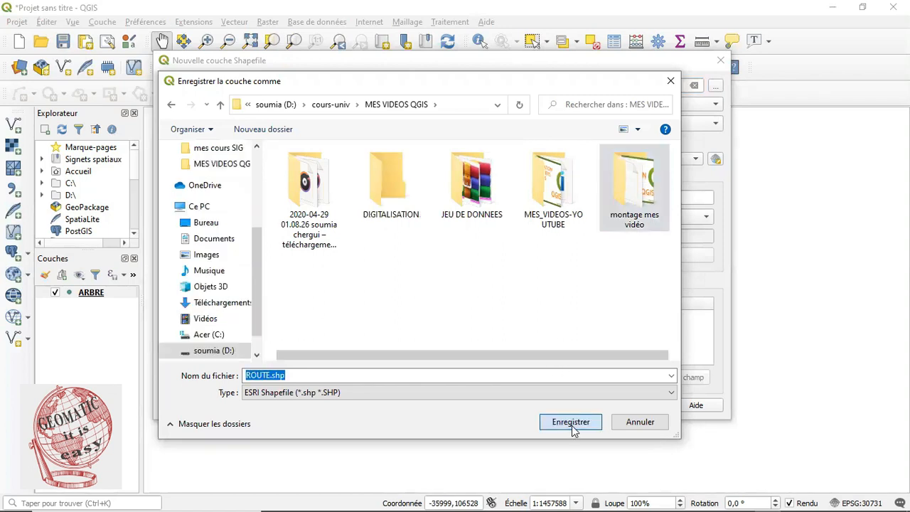
left_click(571, 424)
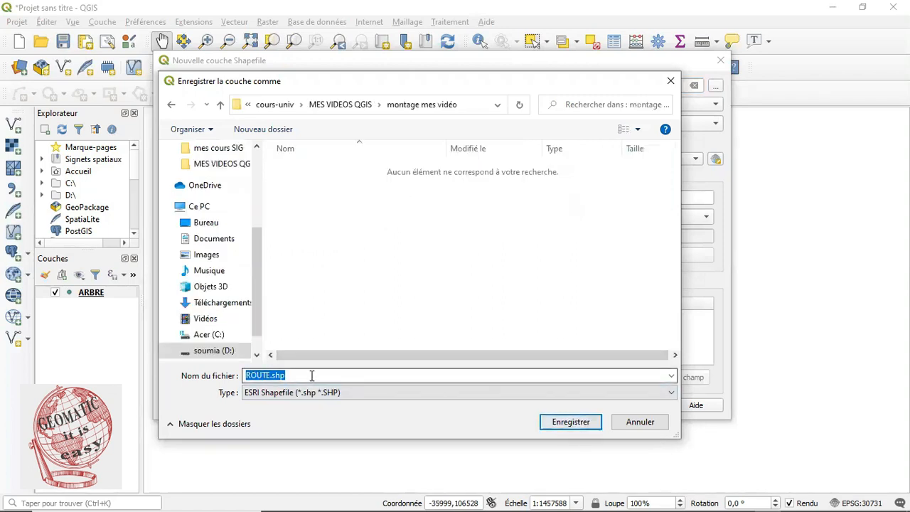
left_click(574, 424)
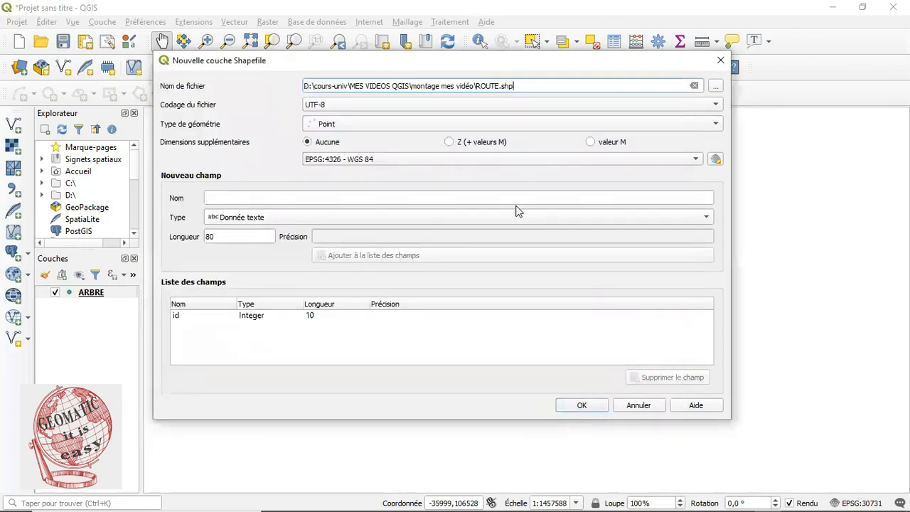
Step: Set the ROUTE layer's geometry type to Ligne and its coordinate reference system to EPSG:30731 - Nord Sahara 1959 / UTM zone 31N
left_click(717, 126)
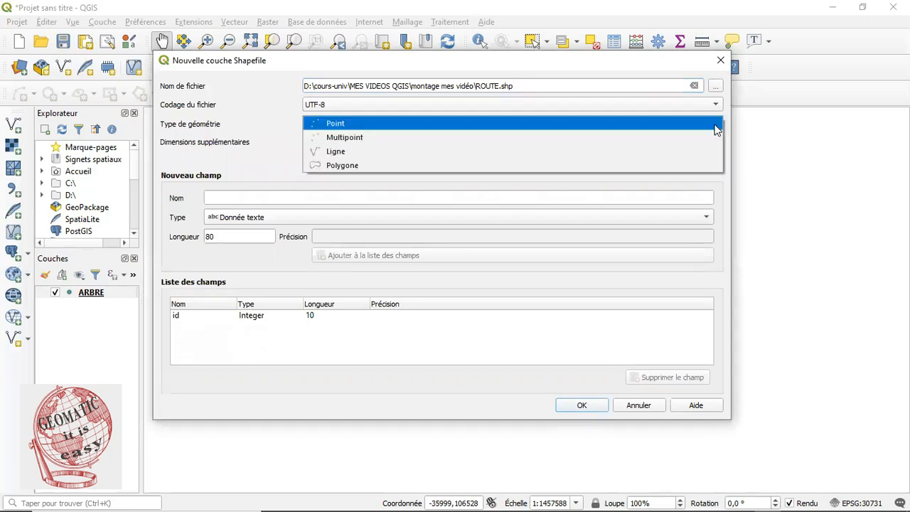
left_click(610, 155)
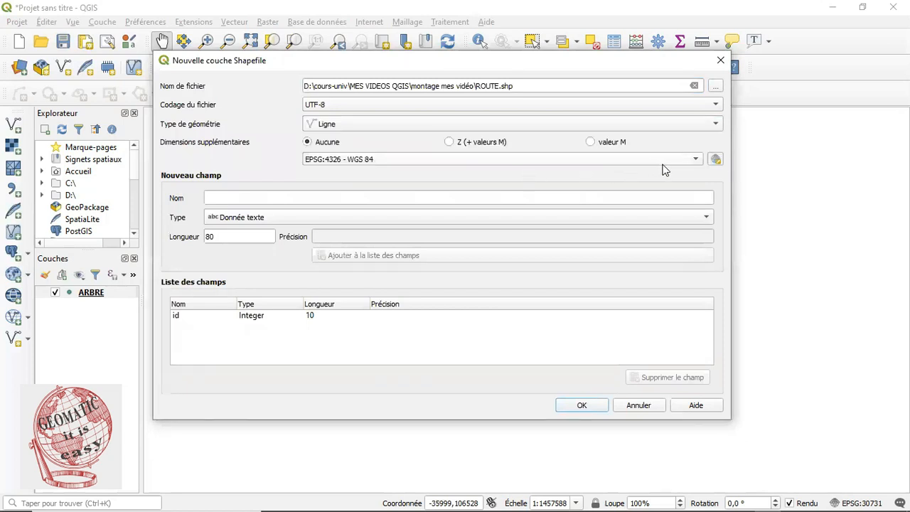
left_click(715, 160)
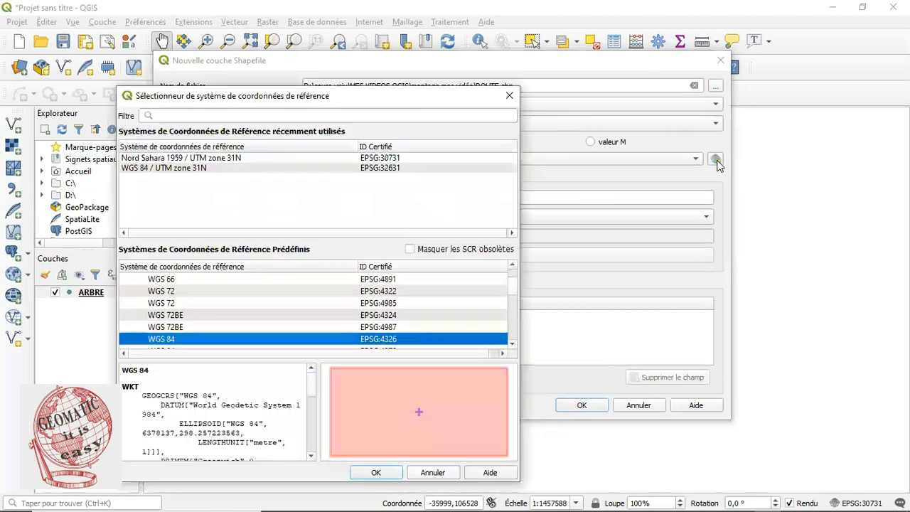
left_click(243, 157)
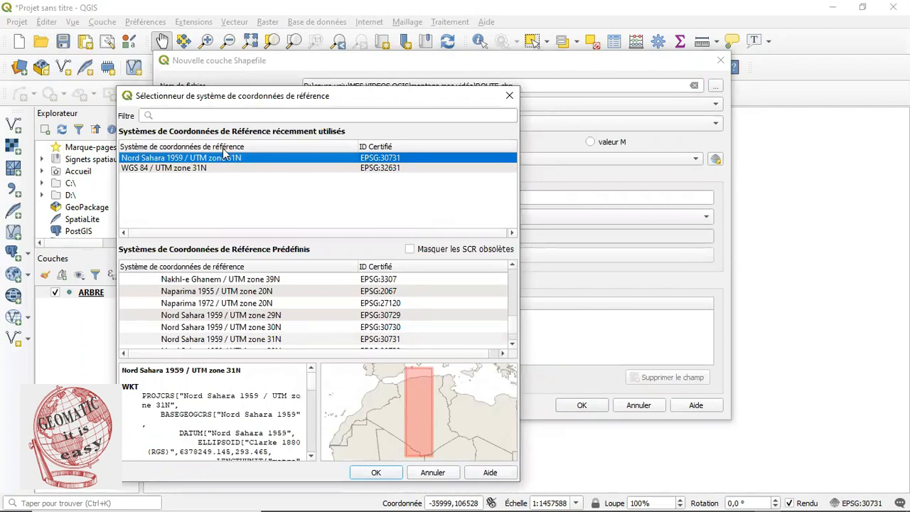
left_click(374, 472)
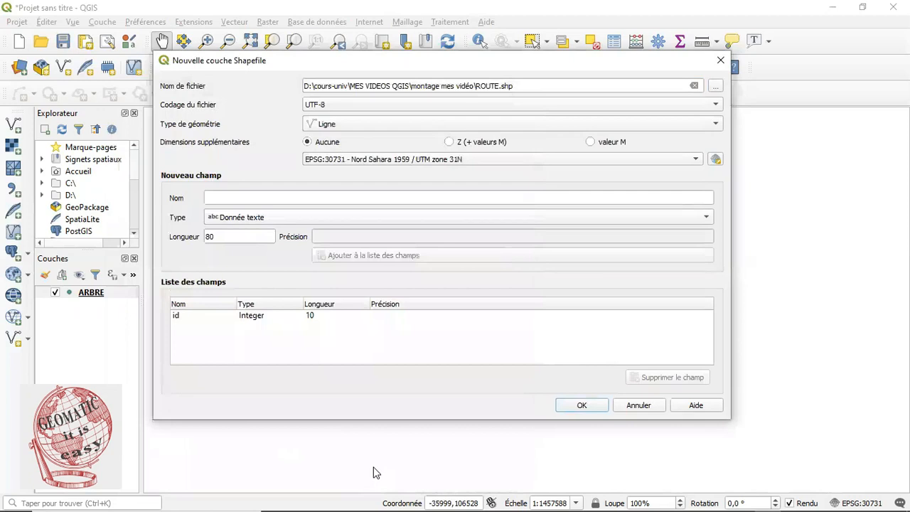
Step: Add a decimal number field named lONG with length 6 and precision 2 to the field list
left_click(344, 197)
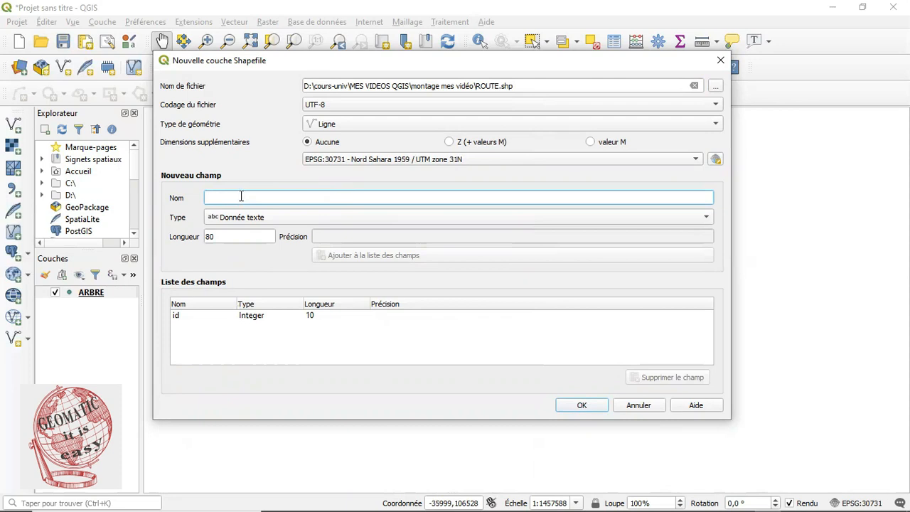
type("lONG")
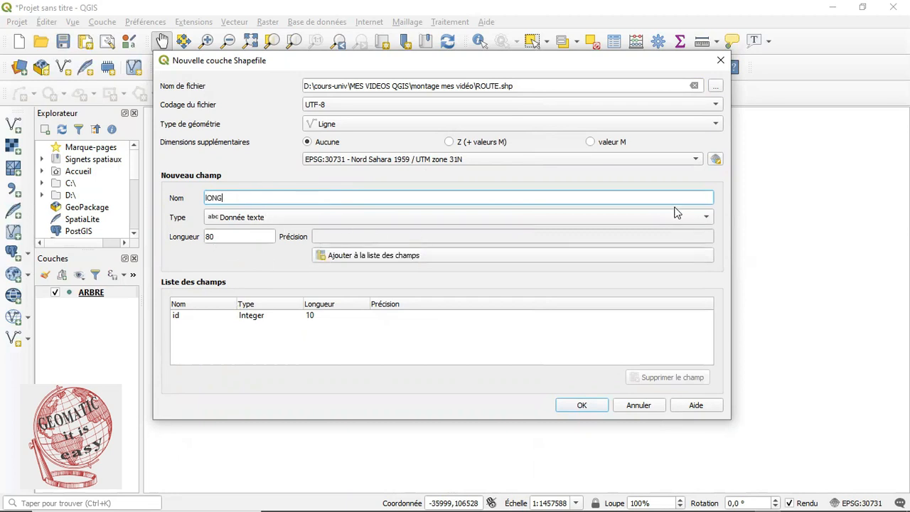
left_click(707, 220)
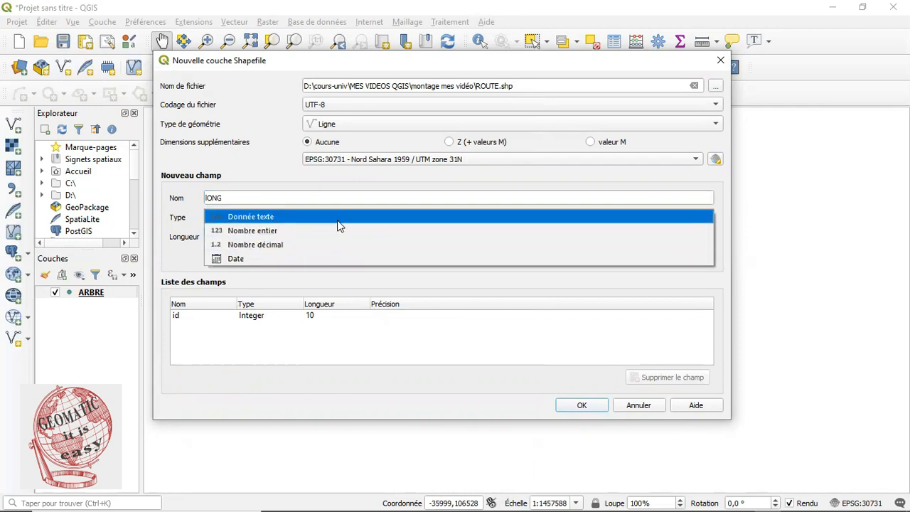
left_click(271, 244)
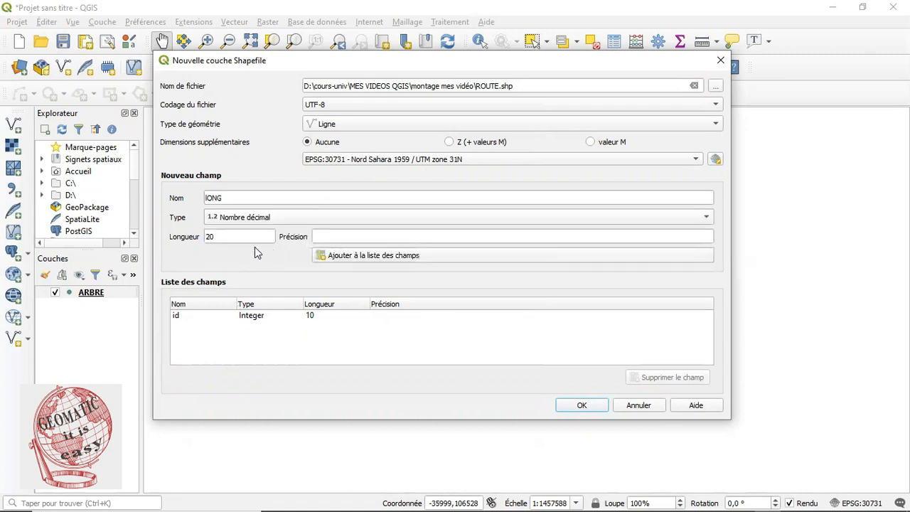
left_click(217, 236)
key("BackSpace")
key("BackSpace")
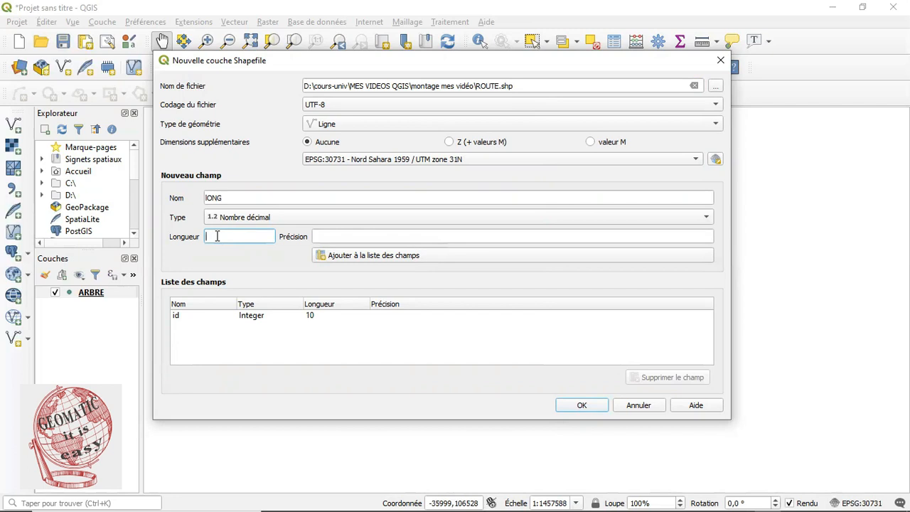
type("6")
left_click(326, 236)
type("2")
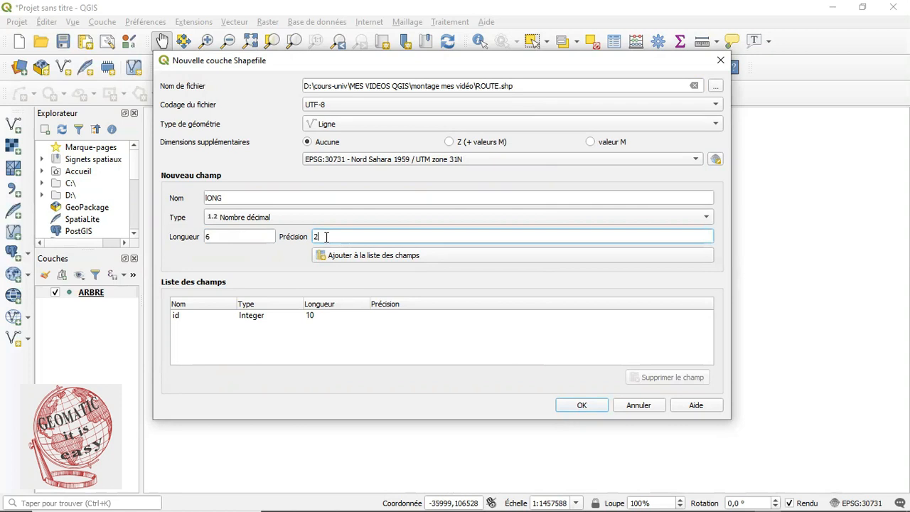
left_click(212, 236)
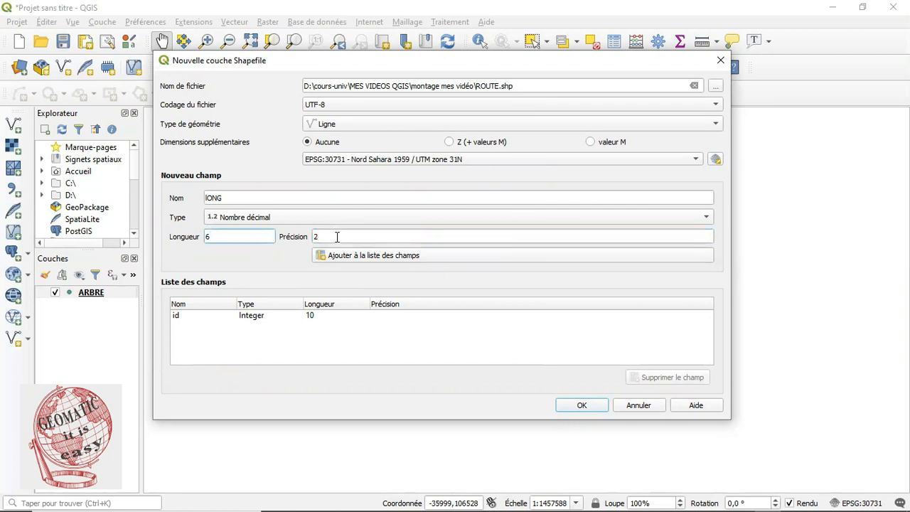
left_click(429, 261)
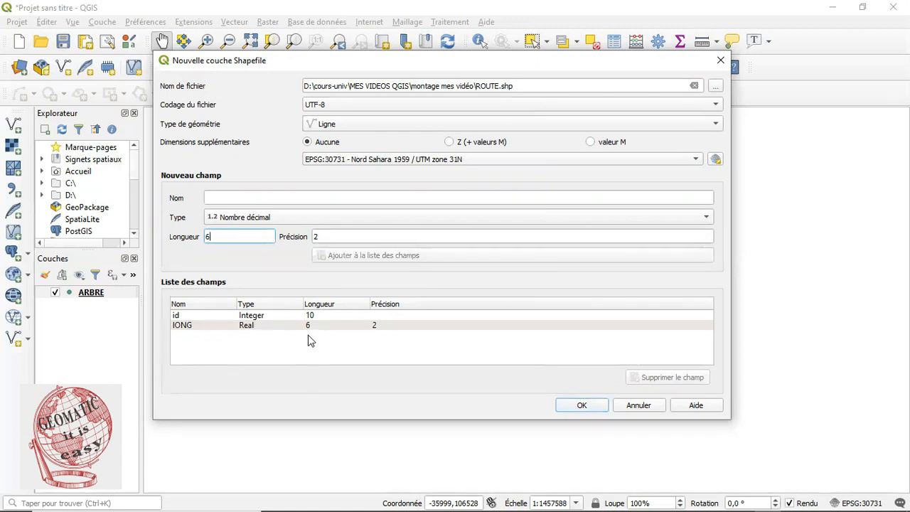
Step: Add a text field named REVET with length 20 to the field list
left_click(251, 195)
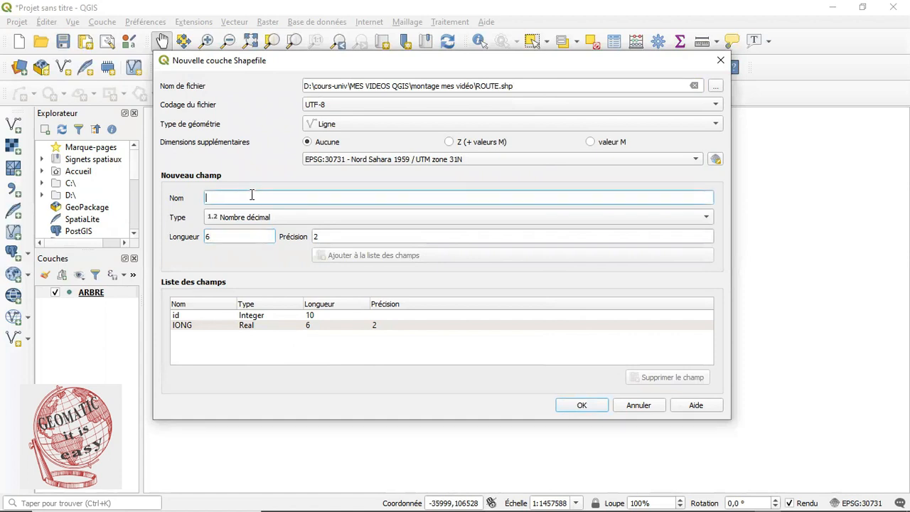
type("REVET")
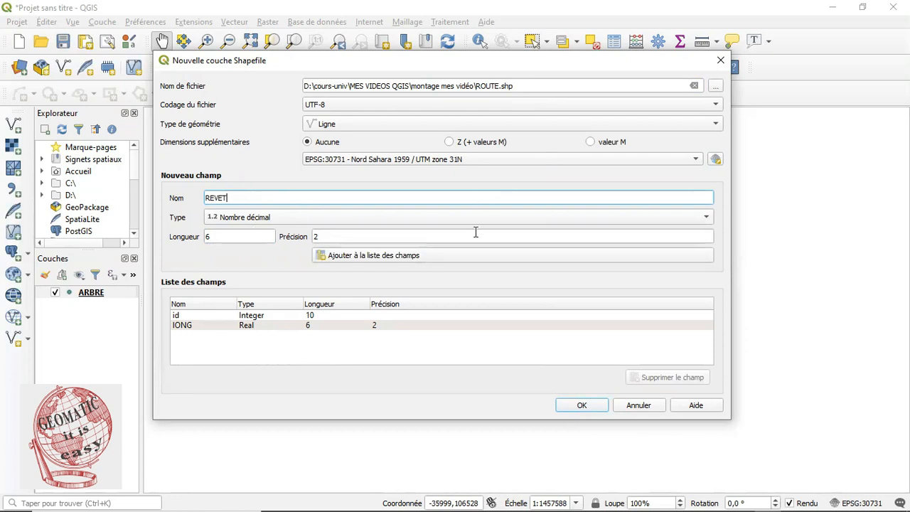
left_click(708, 219)
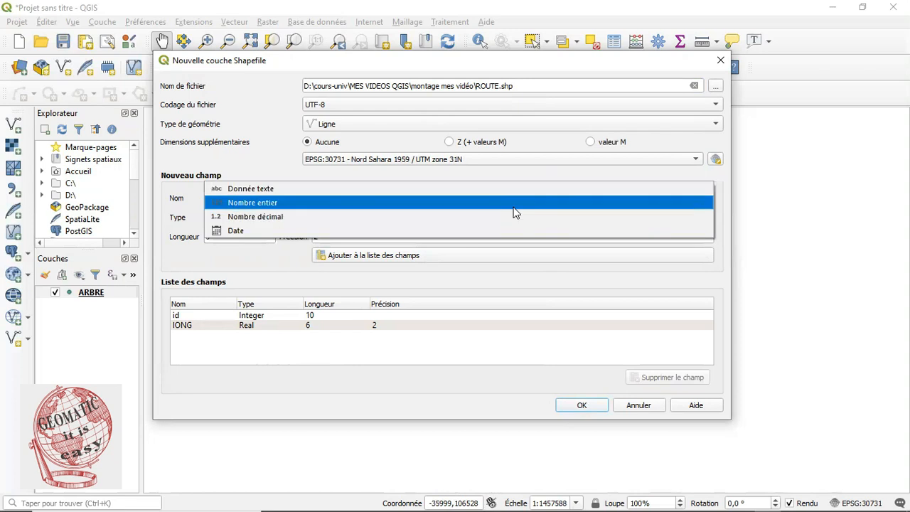
left_click(467, 192)
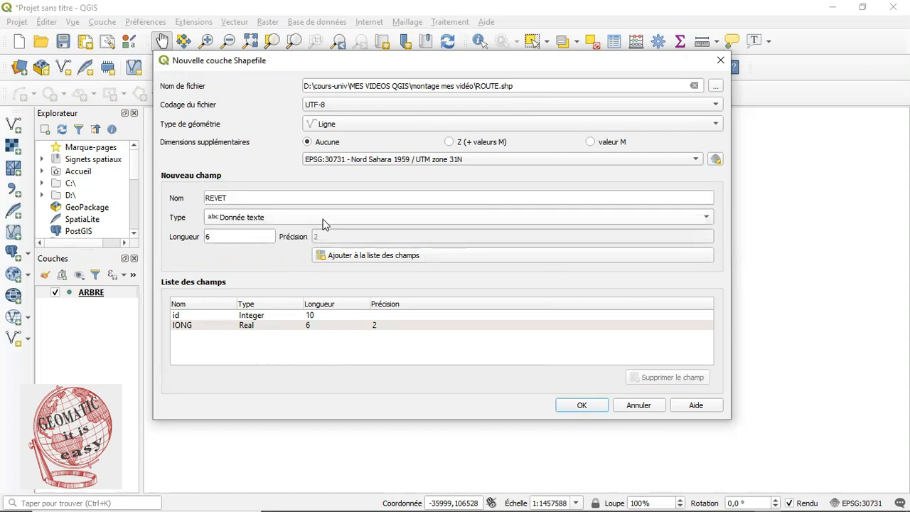
double_click(207, 237)
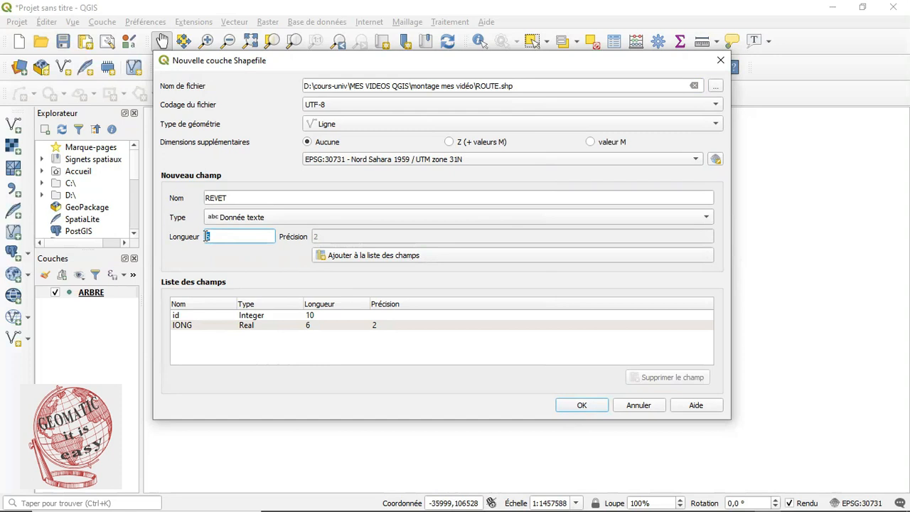
type("20")
left_click(407, 259)
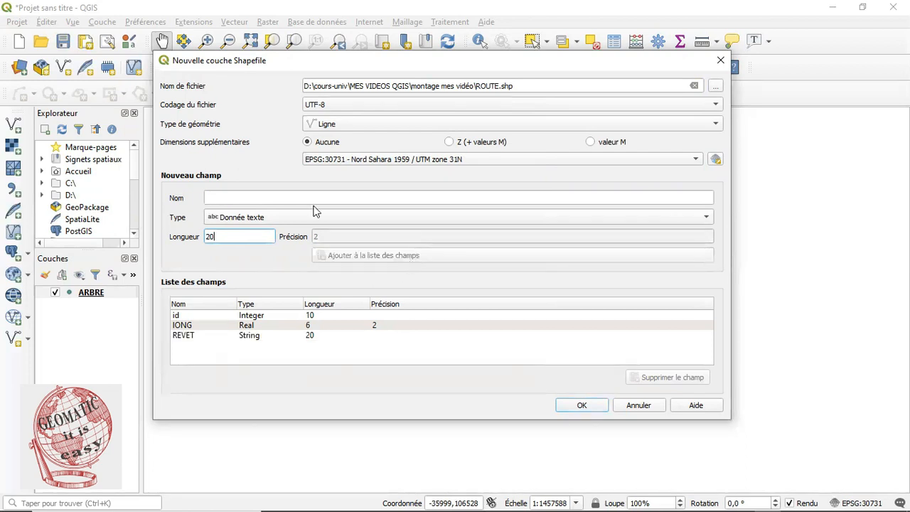
Step: Add a date-type field named DATE with length 8 to the field list and create the ROUTE layer
left_click(246, 197)
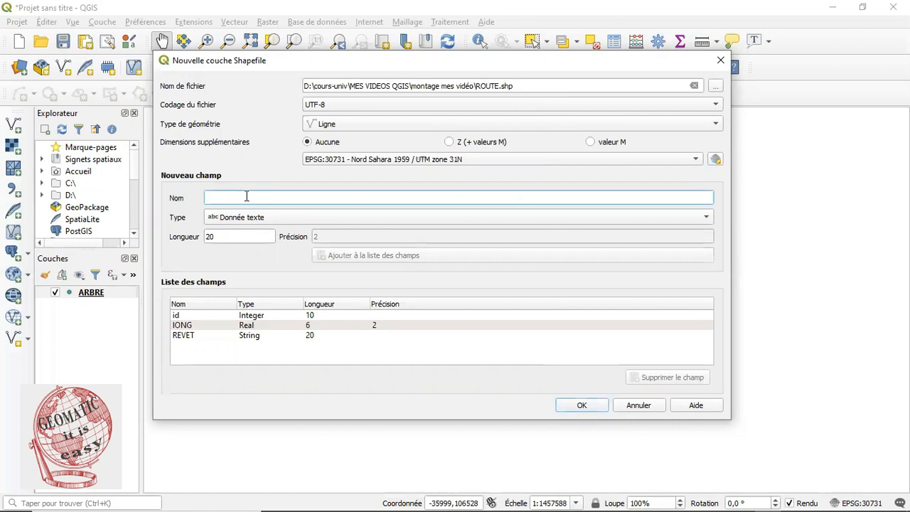
type("DATE")
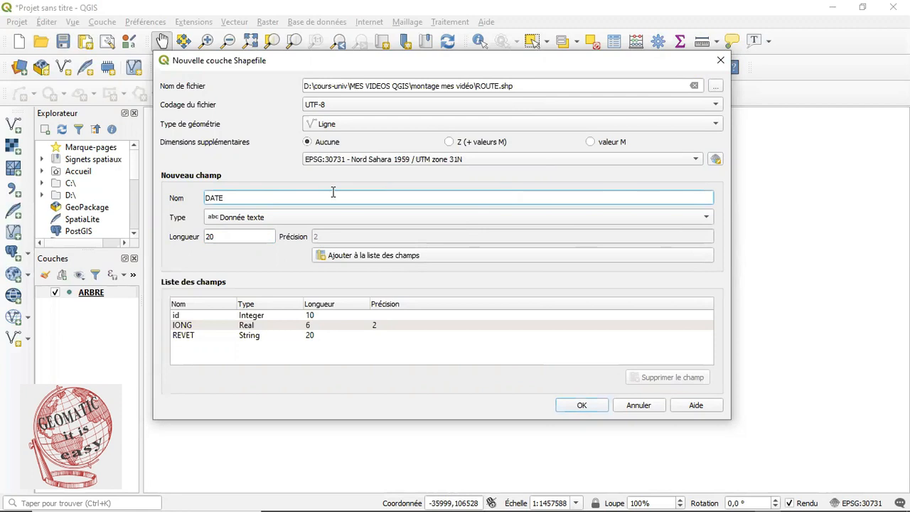
type("_")
left_click(706, 218)
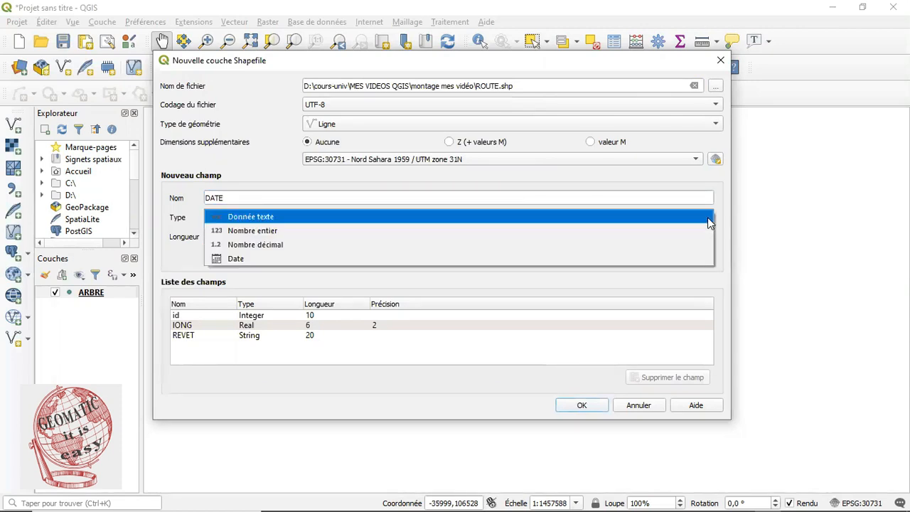
left_click(558, 259)
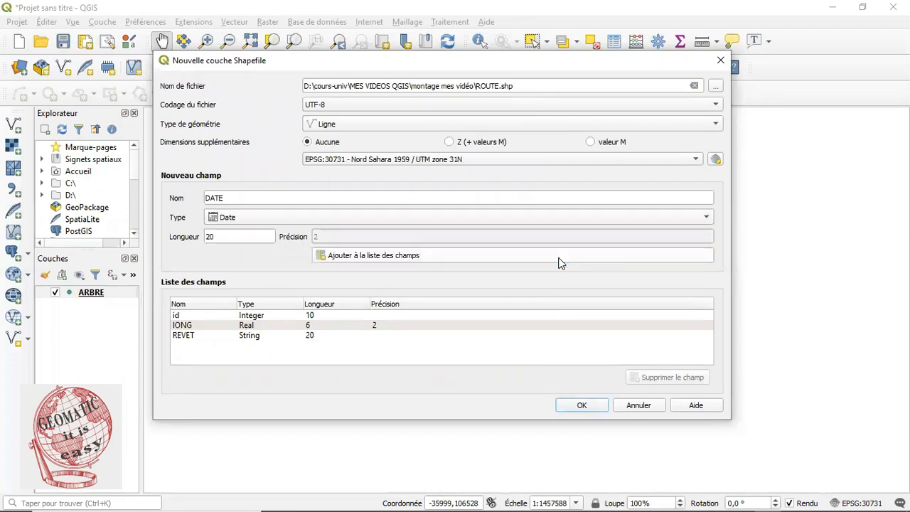
left_click(221, 237)
key("BackSpace")
key("BackSpace")
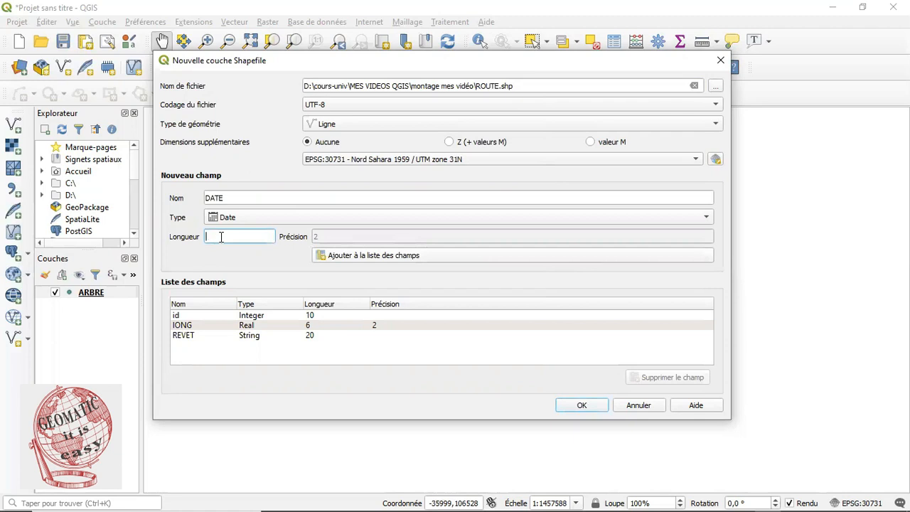
left_click(214, 219)
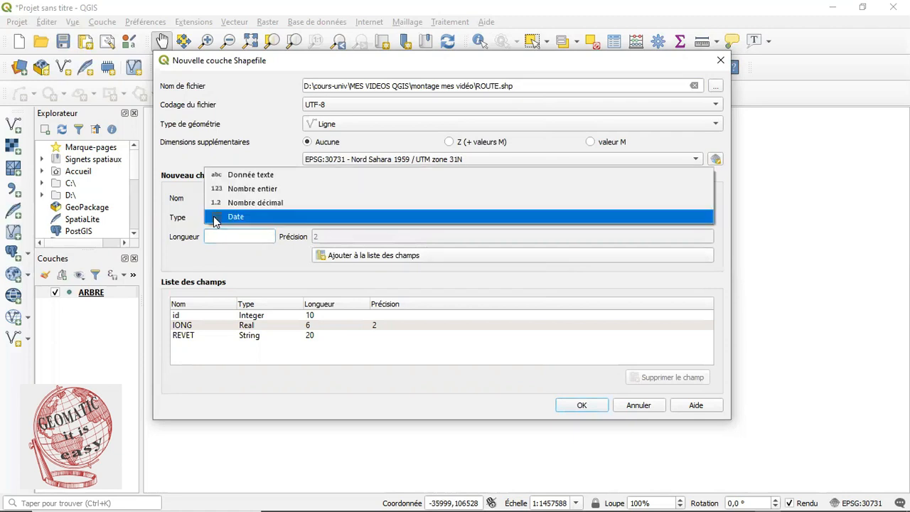
left_click(215, 217)
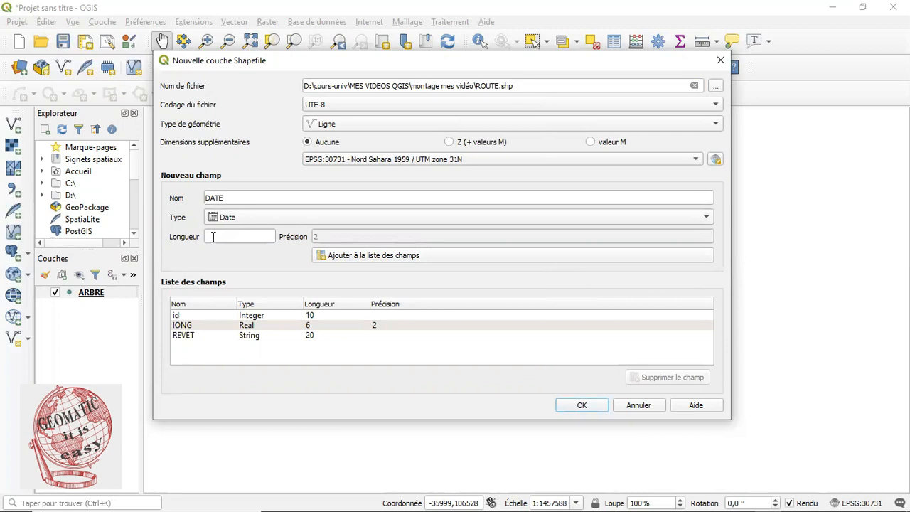
left_click(213, 235)
type("8")
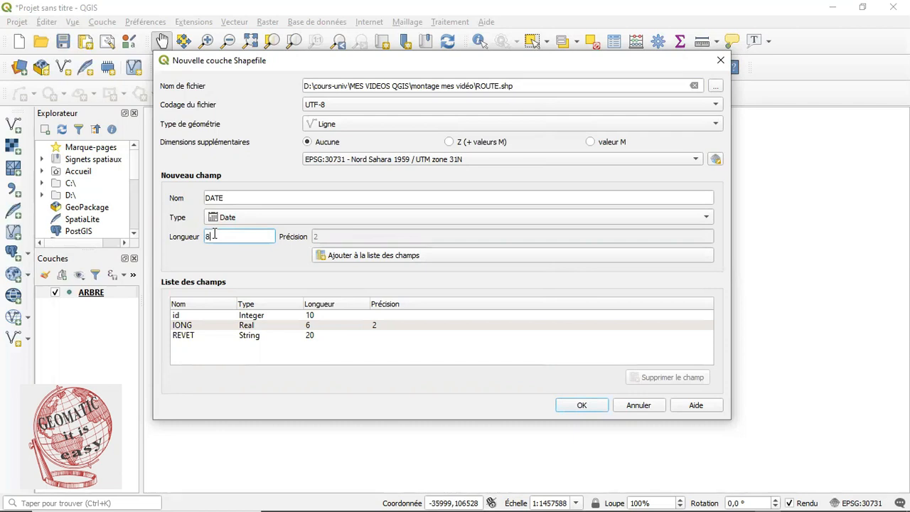
left_click(379, 257)
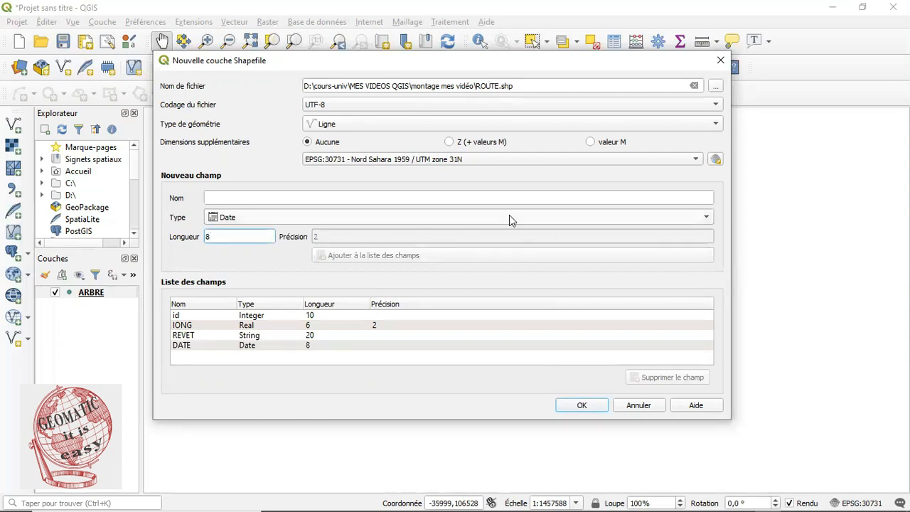
left_click(582, 406)
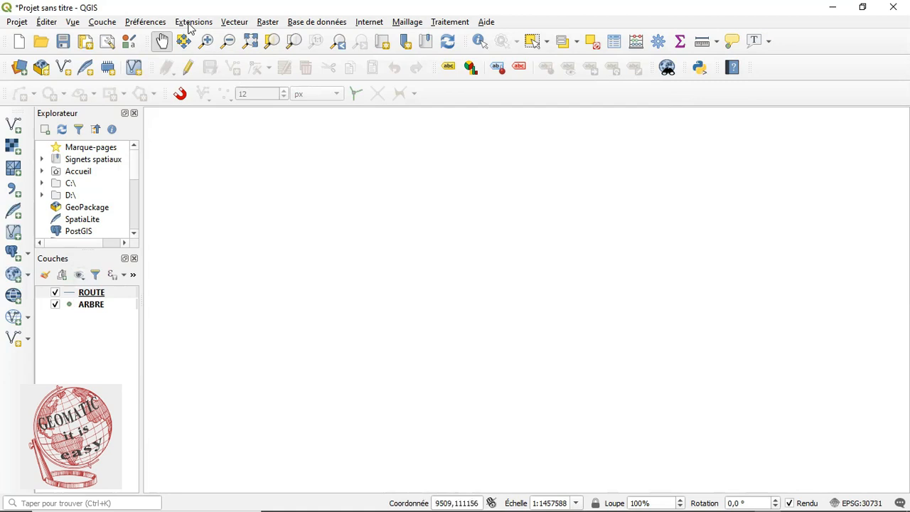
Step: Start another new Shapefile layer and set its save location to PARCELLE in the montage mes vidéo folder
left_click(103, 22)
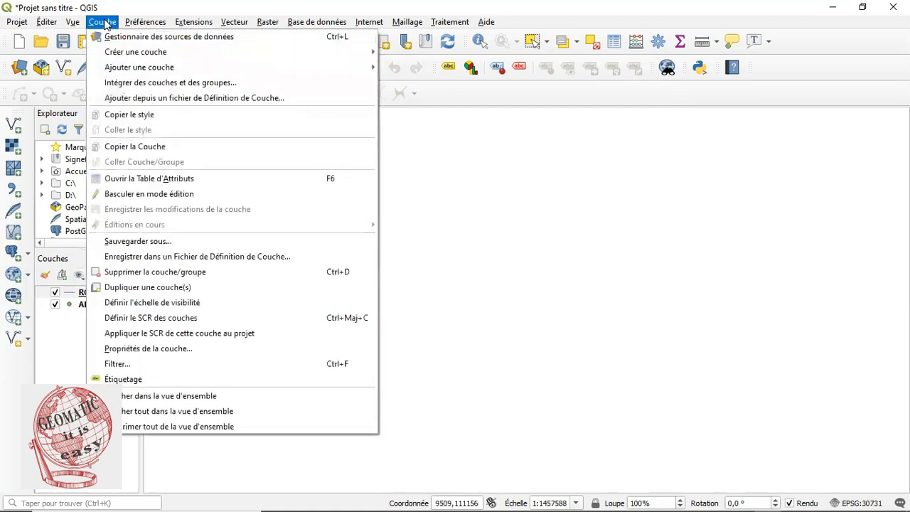
mouse_move(140, 61)
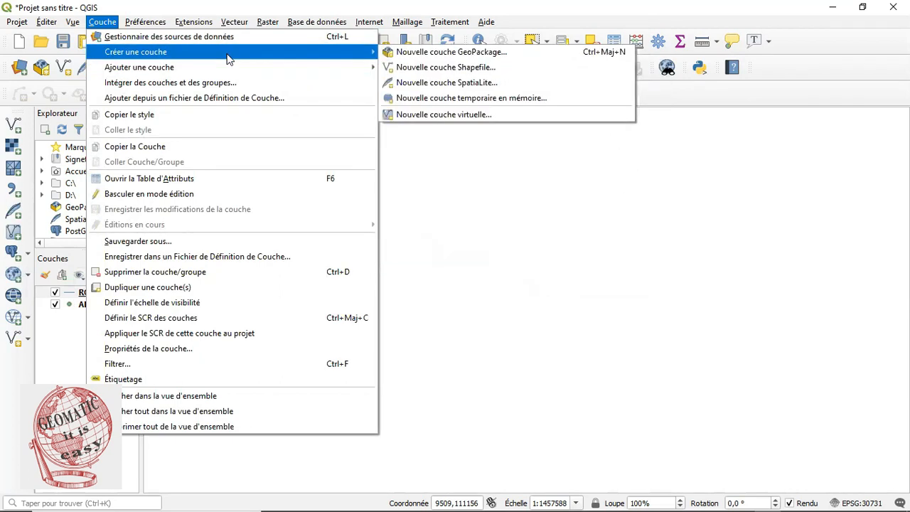
left_click(428, 70)
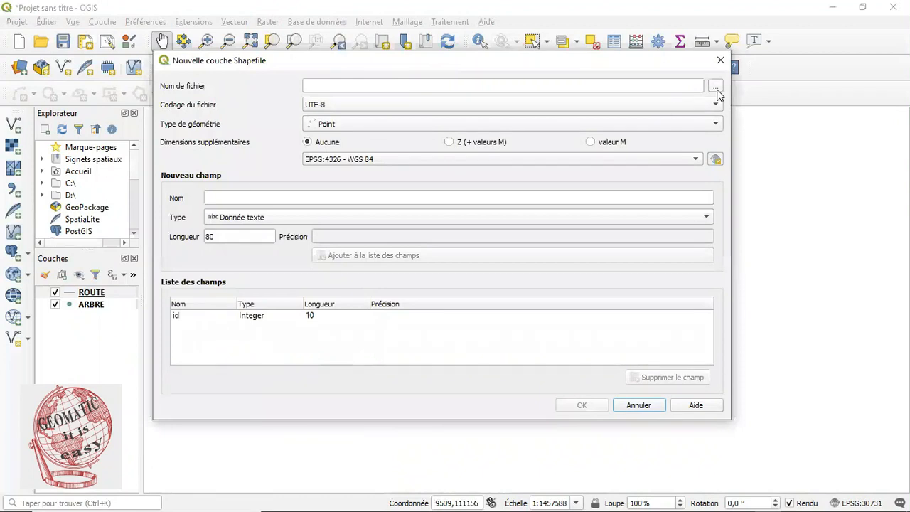
left_click(716, 91)
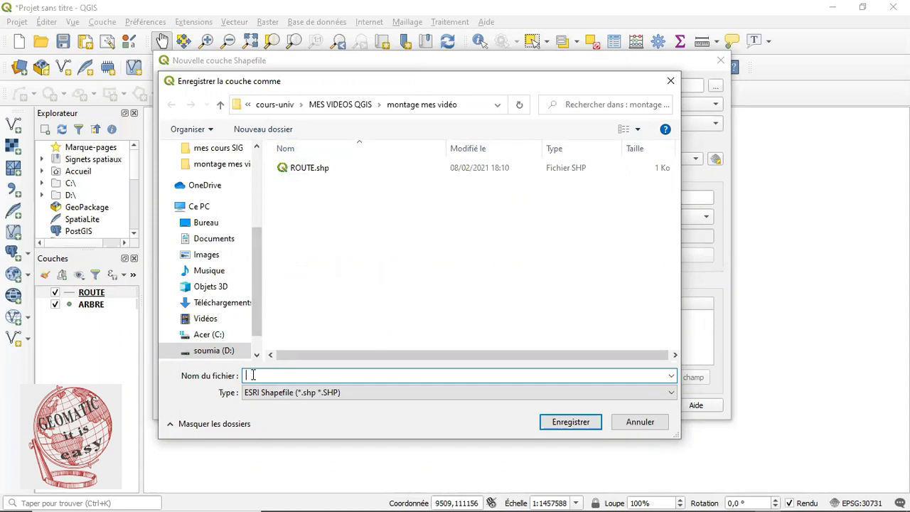
type("PARCELLE")
left_click(572, 422)
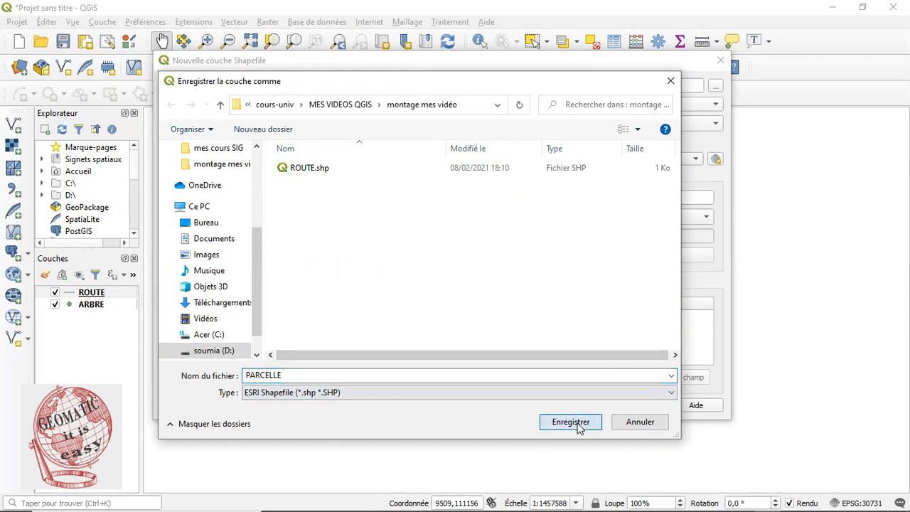
Step: Set the PARCELLE layer's geometry type to Polygone and its coordinate system to the project's EPSG:30731 - Nord Sahara 1959 / UTM zone 31N
left_click(716, 124)
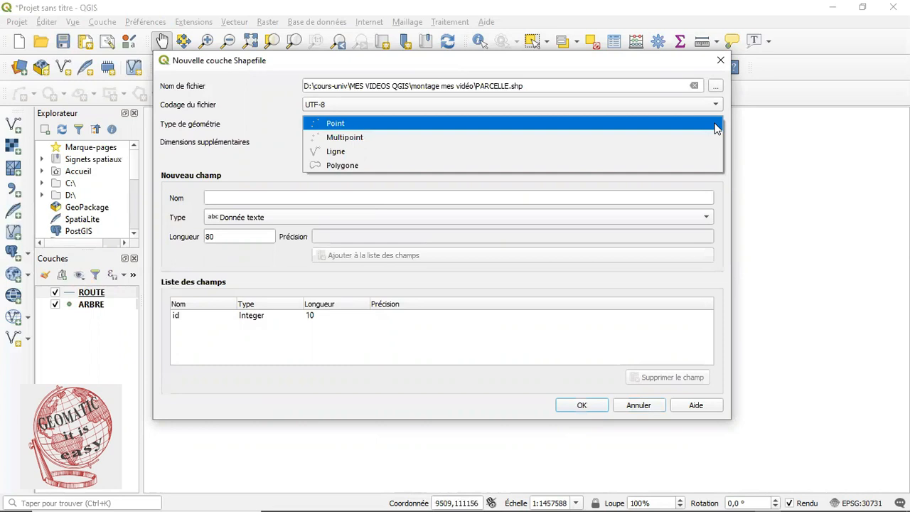
left_click(635, 165)
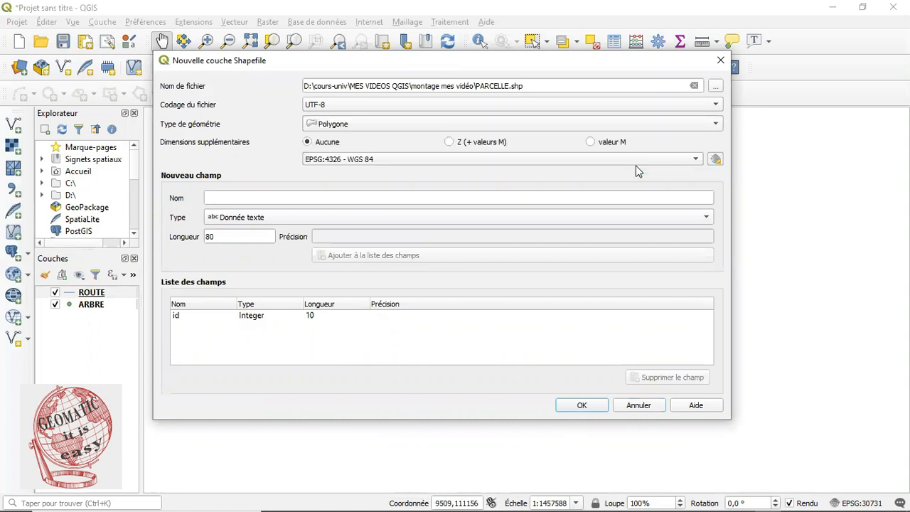
left_click(697, 159)
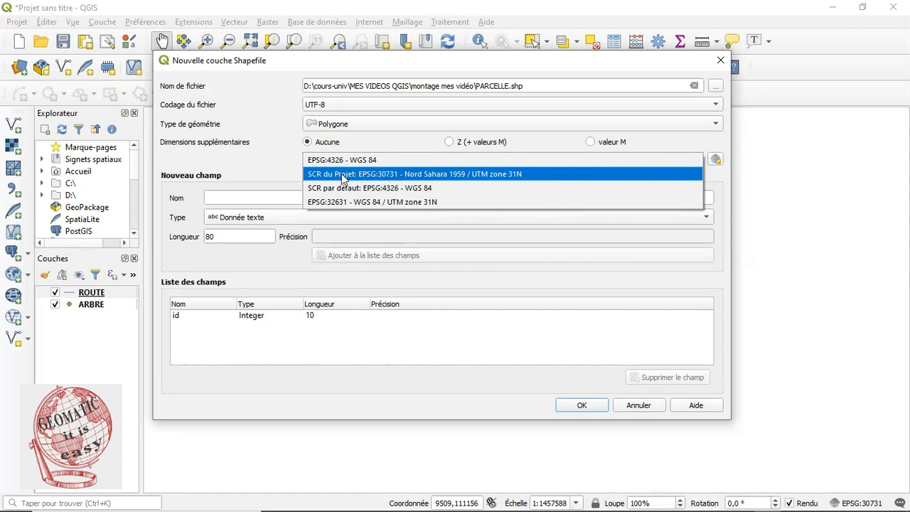
left_click(467, 173)
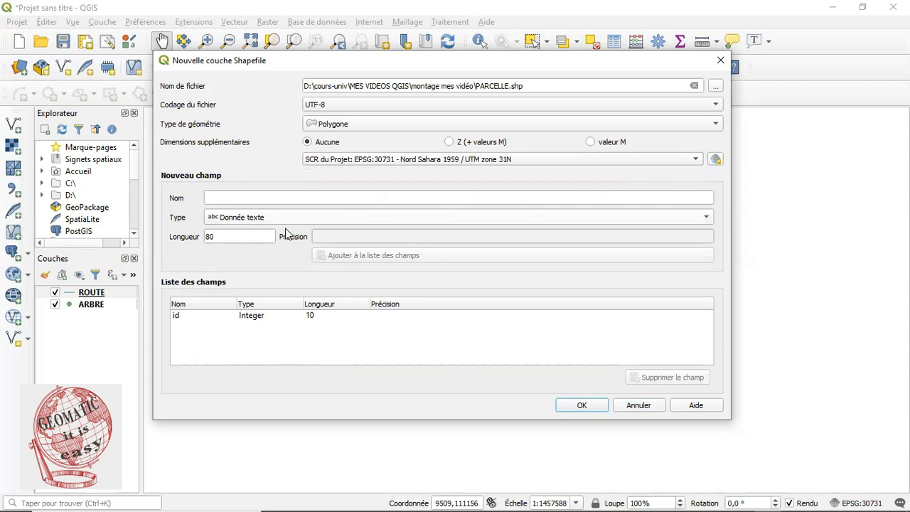
Step: Add a decimal number field named SURFACE with length 8 and precision 2 to the field list
left_click(272, 198)
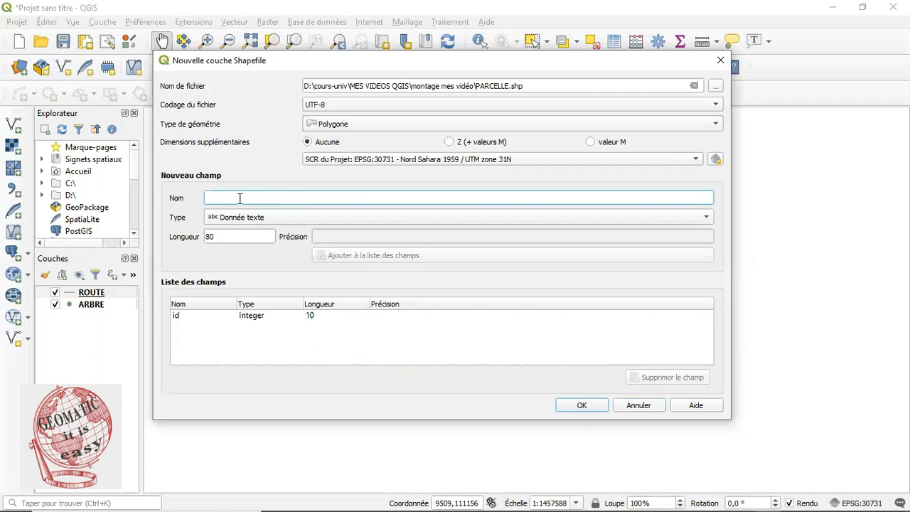
type("SUR")
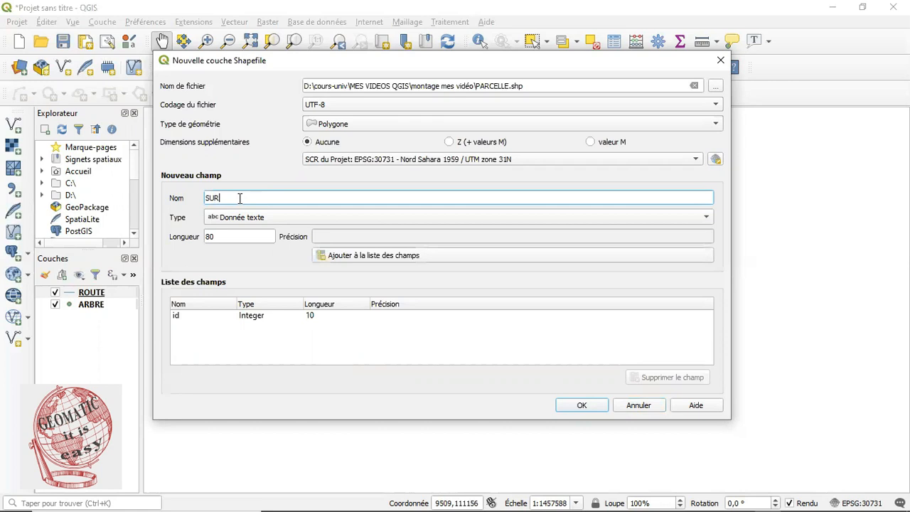
type("FACE")
left_click(706, 217)
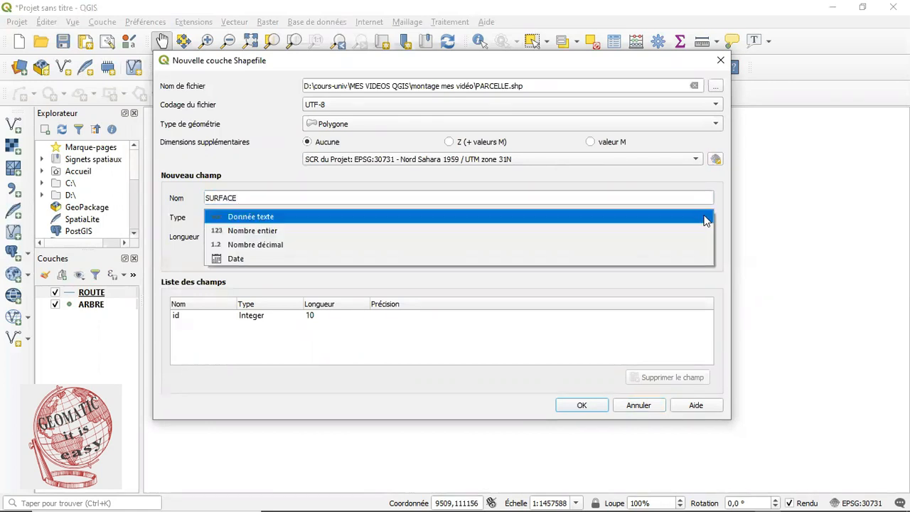
left_click(641, 252)
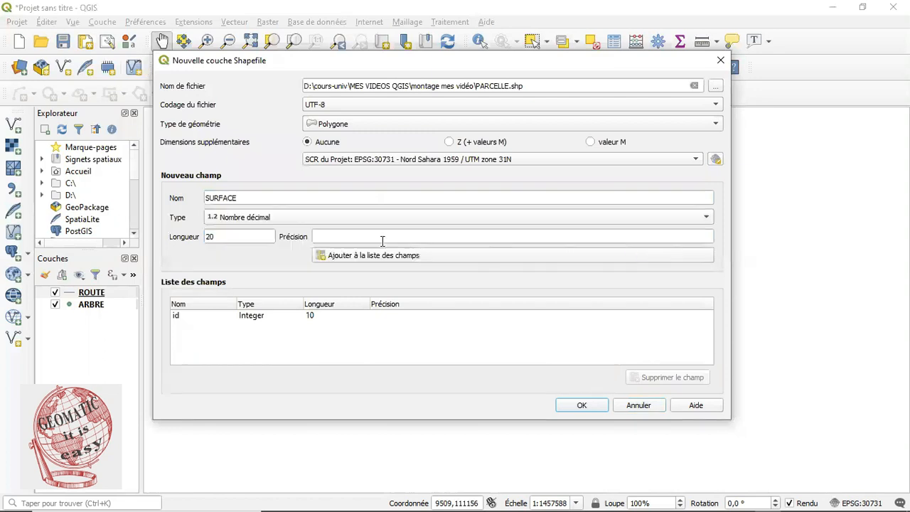
left_click(212, 236)
type("20")
key("BackSpace")
key("BackSpace")
type("6")
left_click(329, 236)
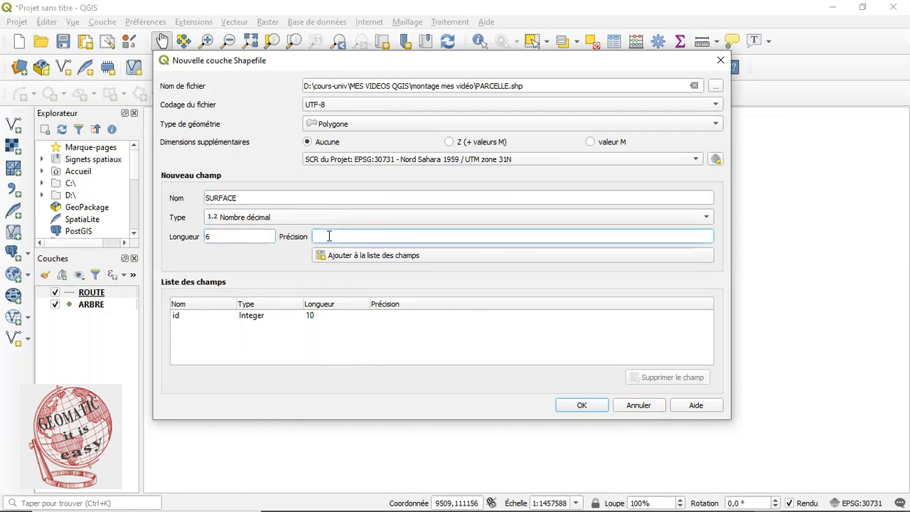
type("2")
left_click(212, 236)
key("BackSpace")
type("8")
left_click(354, 257)
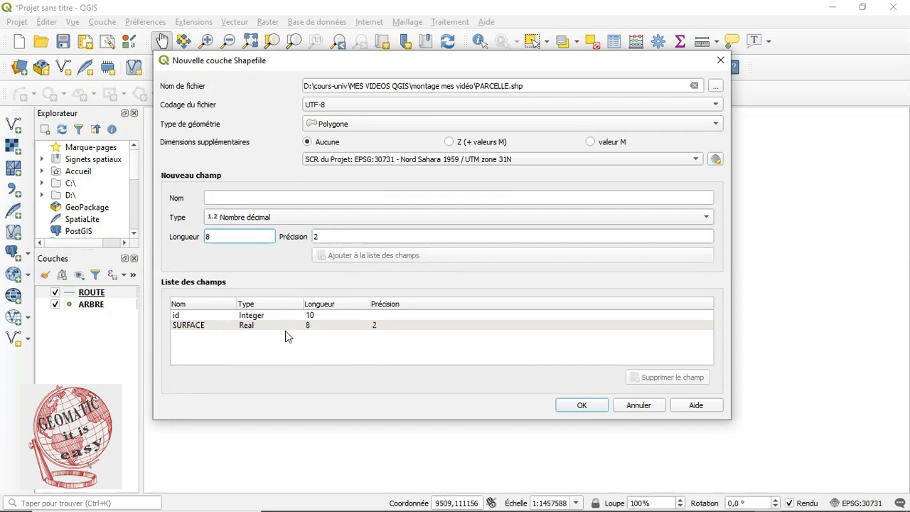
Step: Add a text field named PROPRIO with length 80 to the field list and create the PARCELLE layer
left_click(238, 197)
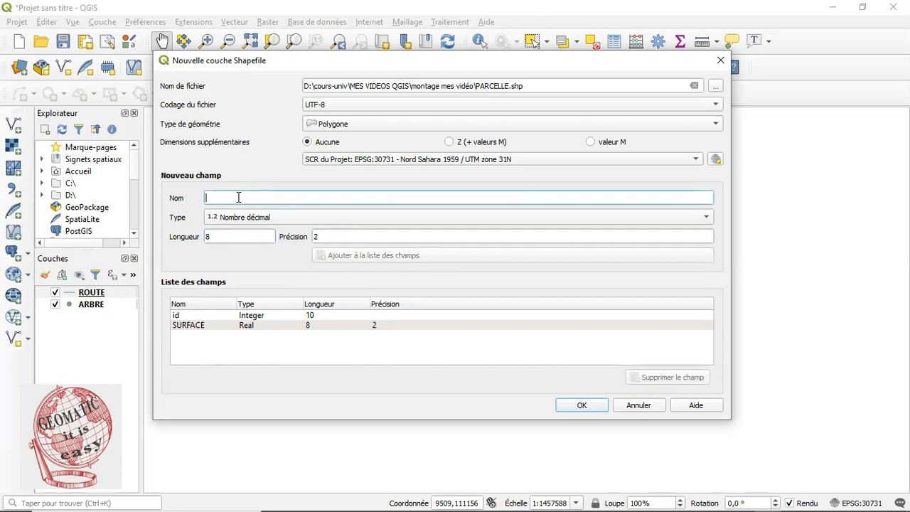
type("PROP")
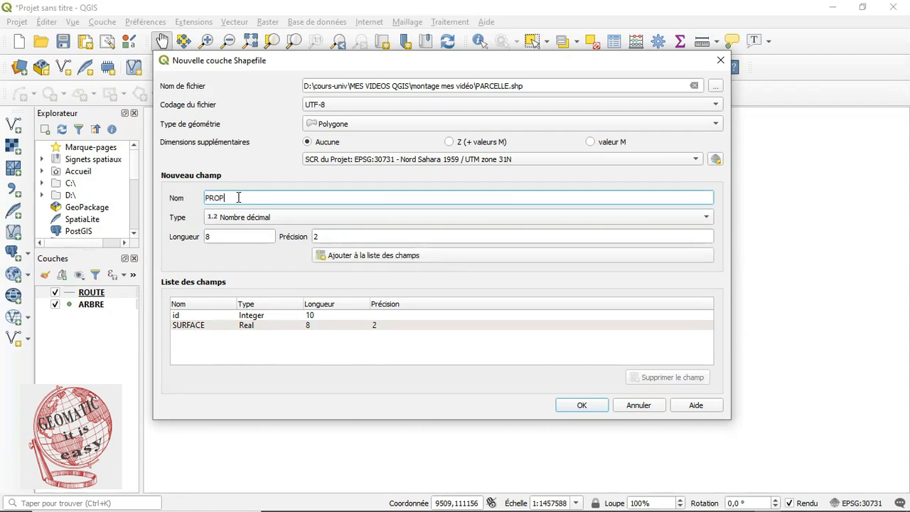
type("RIO")
left_click(706, 218)
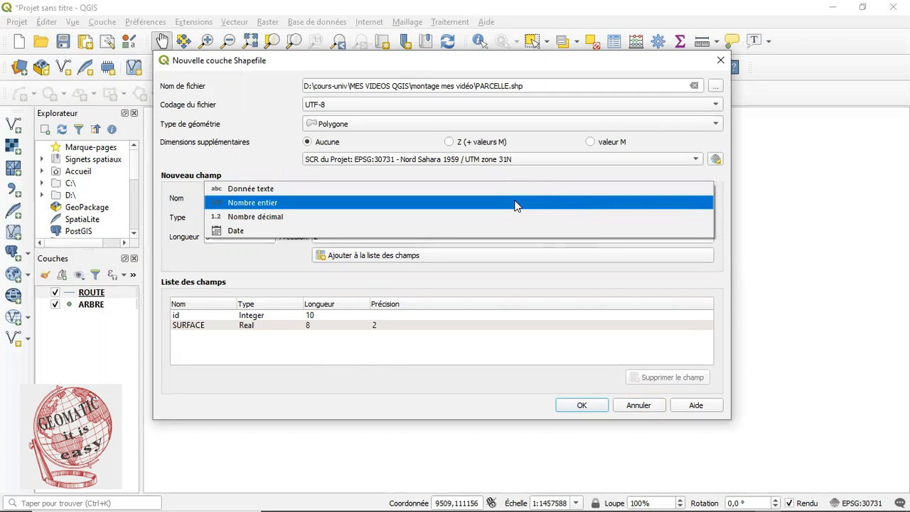
left_click(450, 194)
left_click_drag(216, 239, 200, 237)
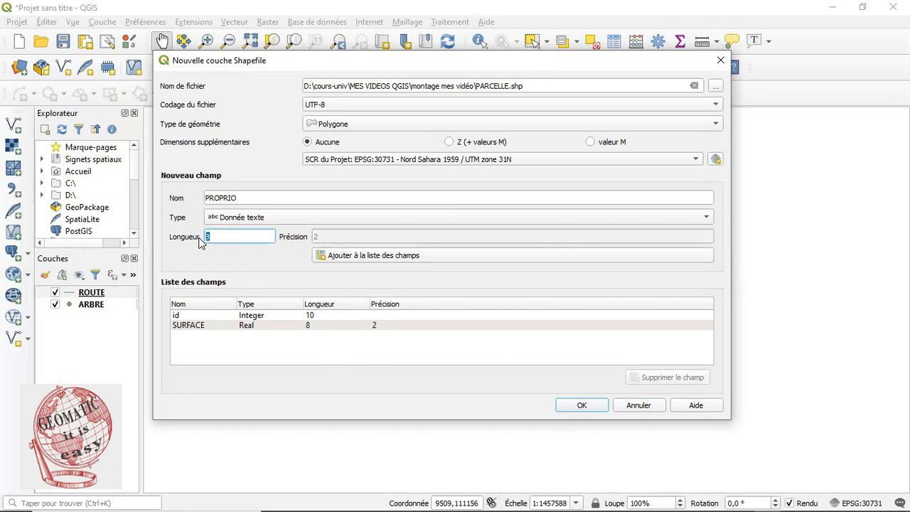
type("80")
left_click(385, 259)
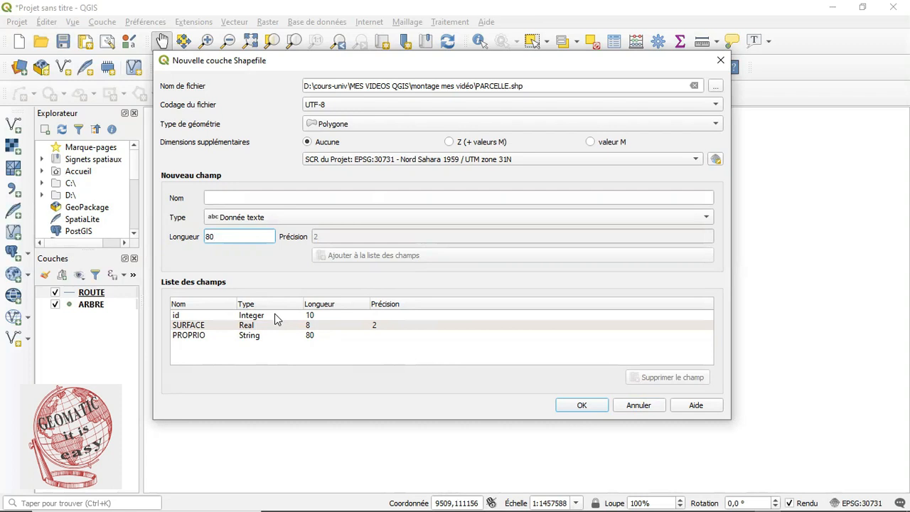
left_click(582, 406)
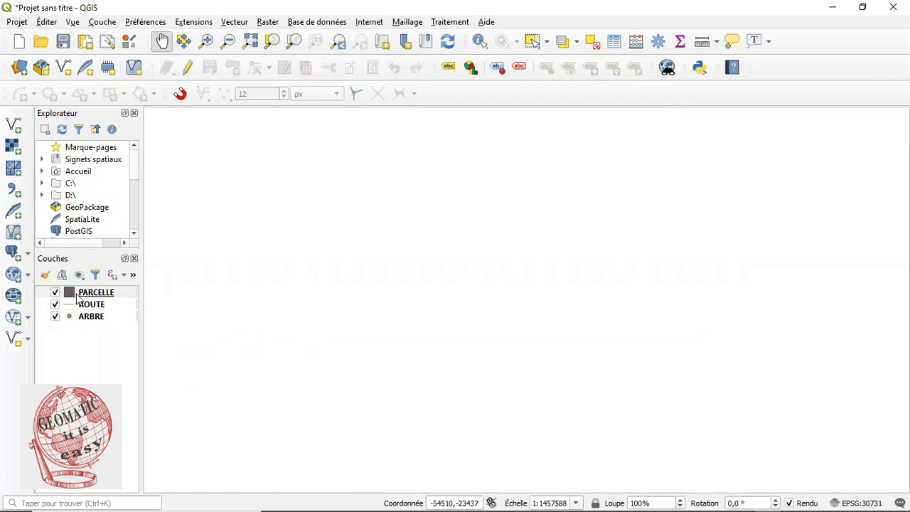
Step: Export the ARBRE layer's features as an ESRI Shapefile named ARBRE.shp in the montage mes vidéo folder
mouse_move(74, 294)
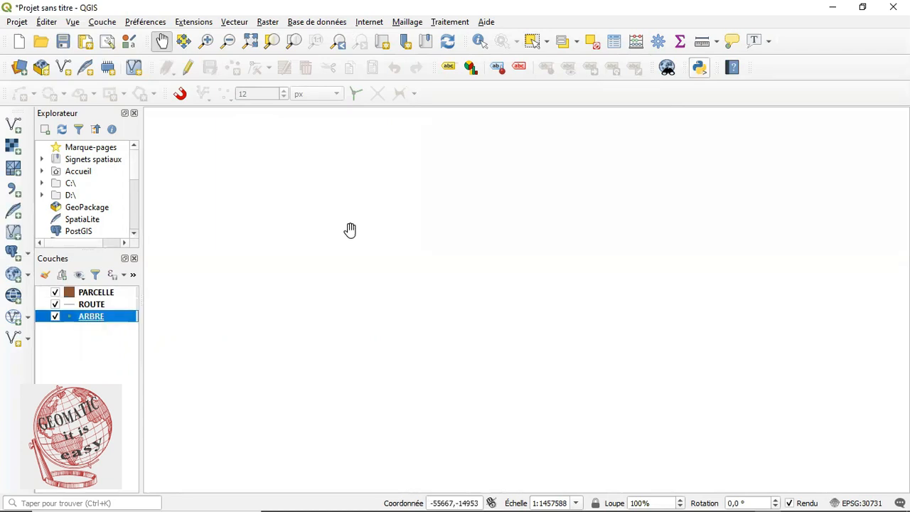
right_click(116, 320)
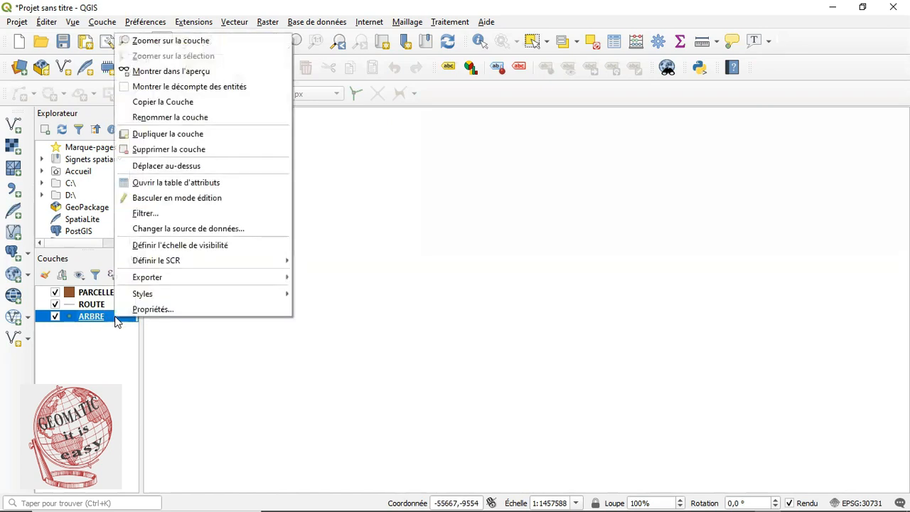
mouse_move(183, 278)
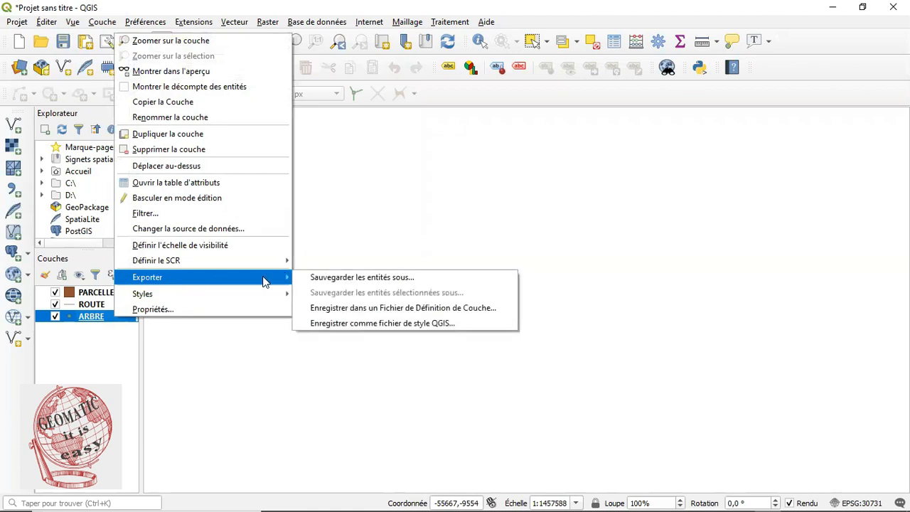
left_click(332, 278)
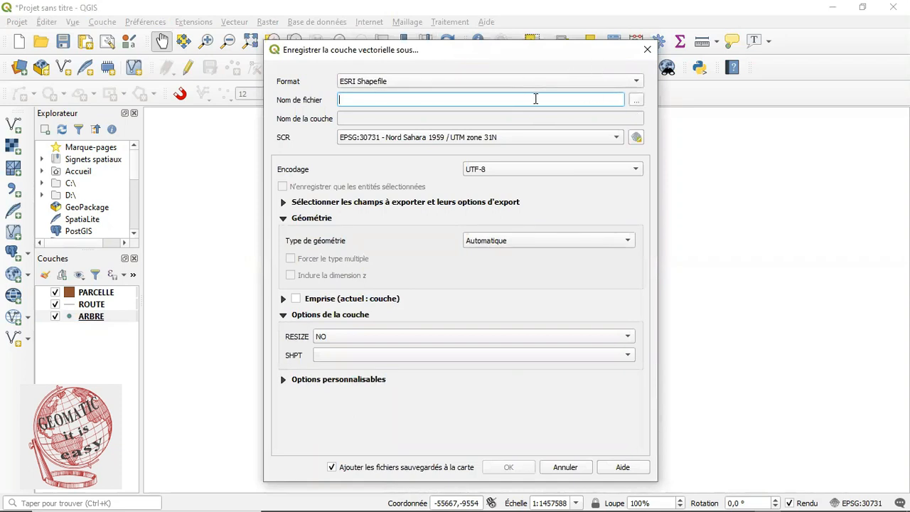
type("ARBRE")
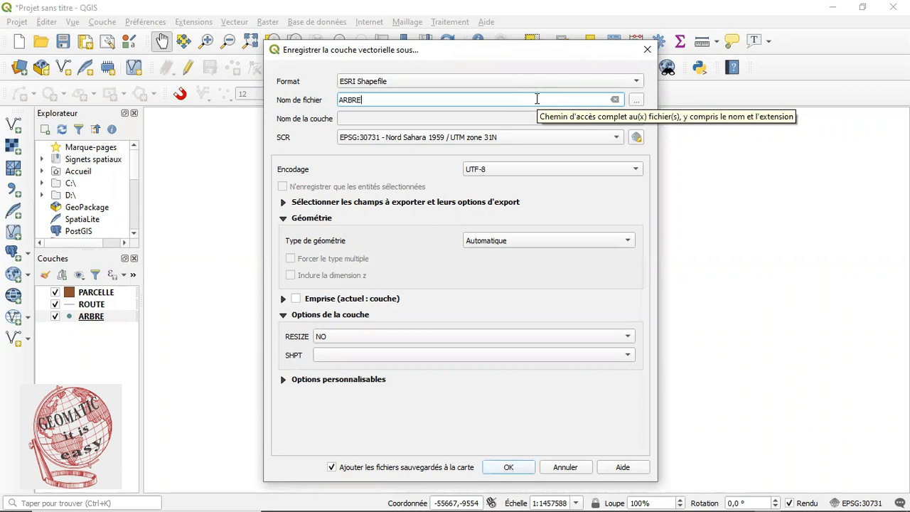
left_click(636, 100)
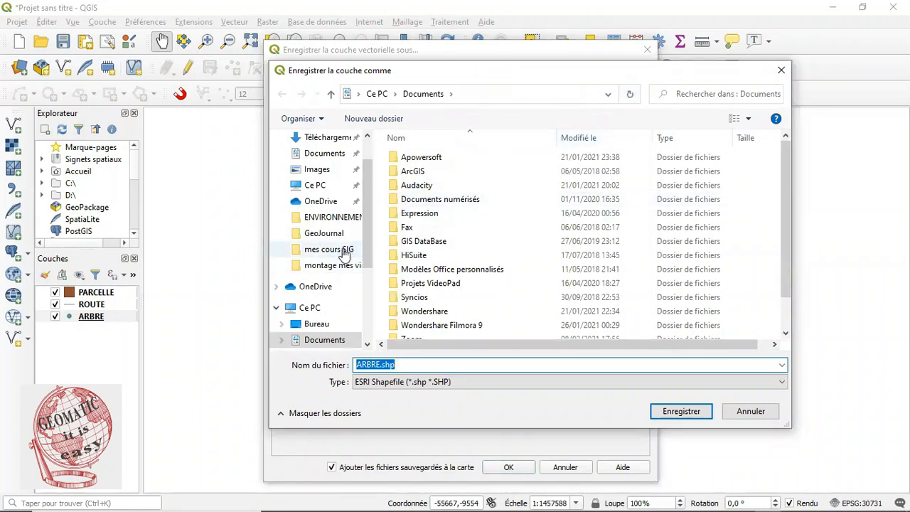
left_click(338, 267)
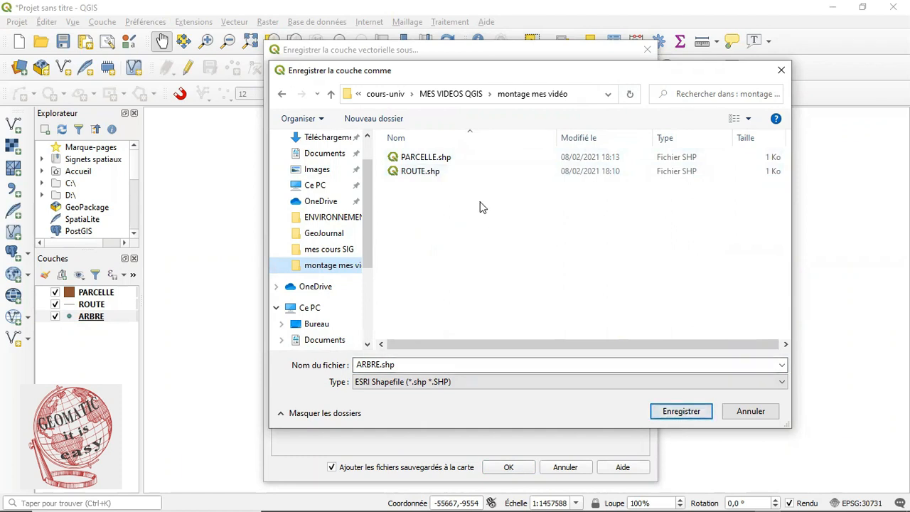
left_click(686, 413)
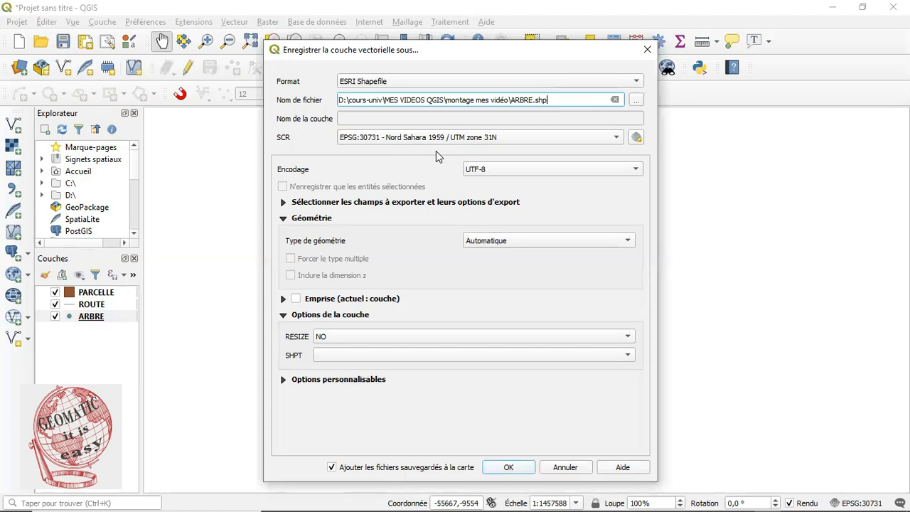
left_click(508, 467)
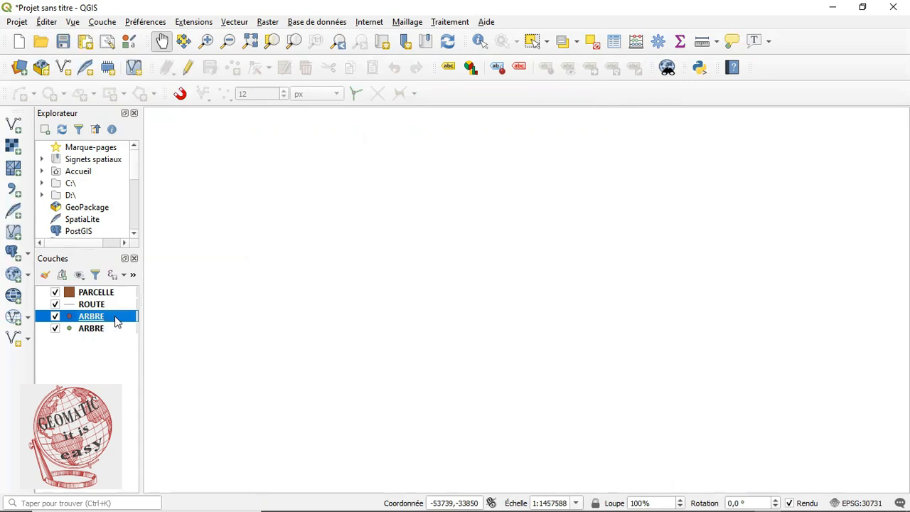
Step: Remove the upper of the two ARBRE layers, directly below ROUTE, from the project
right_click(116, 321)
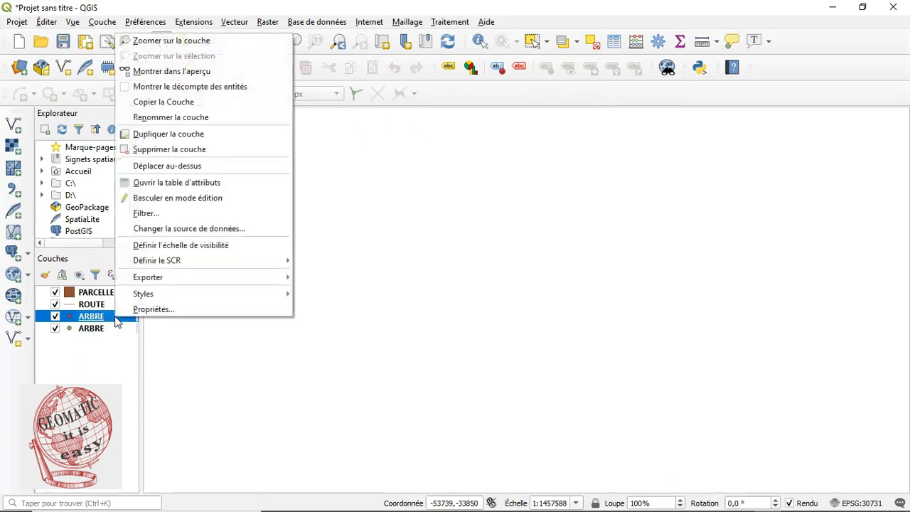
left_click(186, 149)
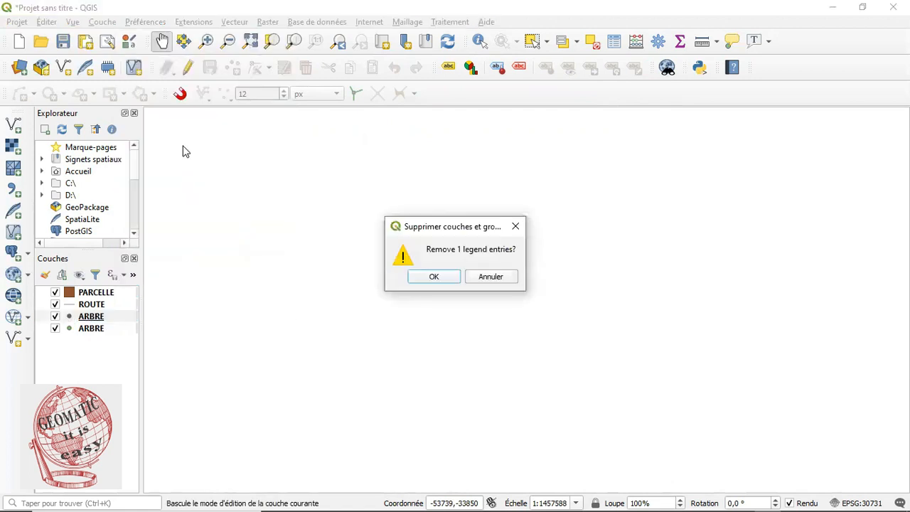
left_click(435, 276)
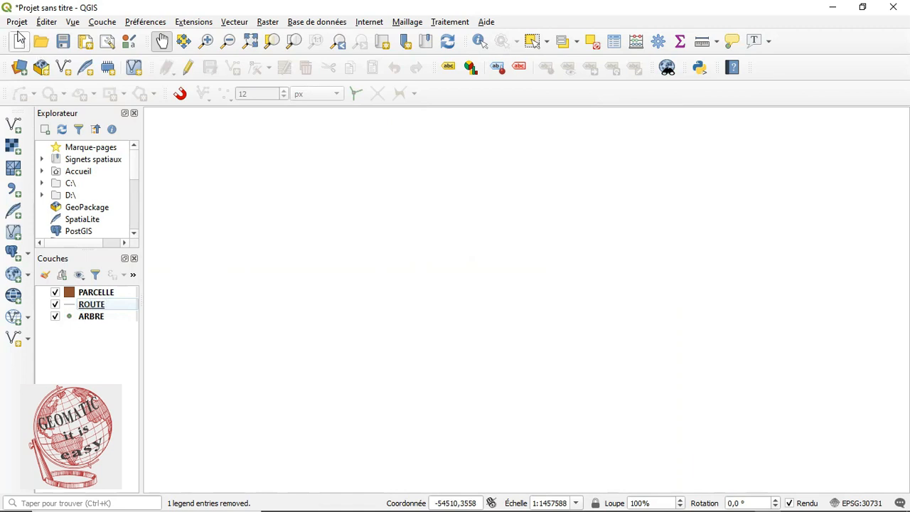
Step: Save the project as MA CARTE in the montage mes vidéo folder, using the QGIS (*.qgs) file type
left_click(18, 24)
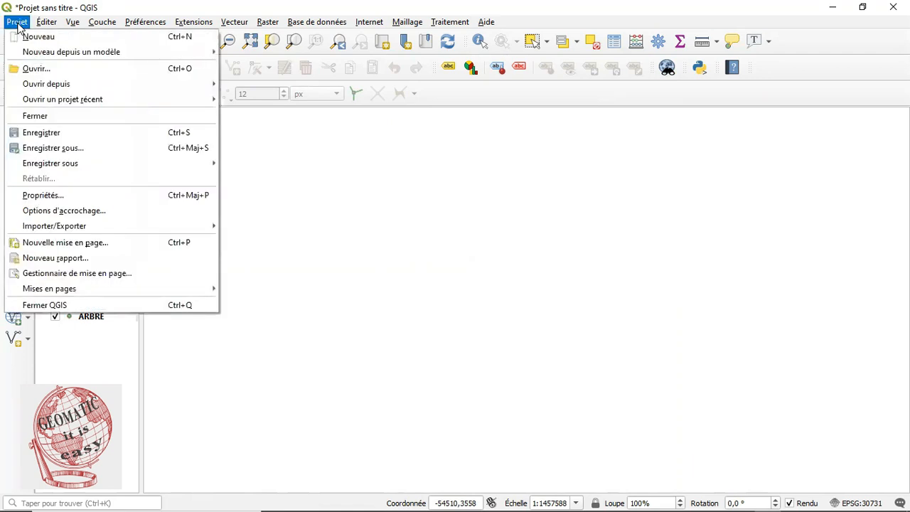
left_click(45, 134)
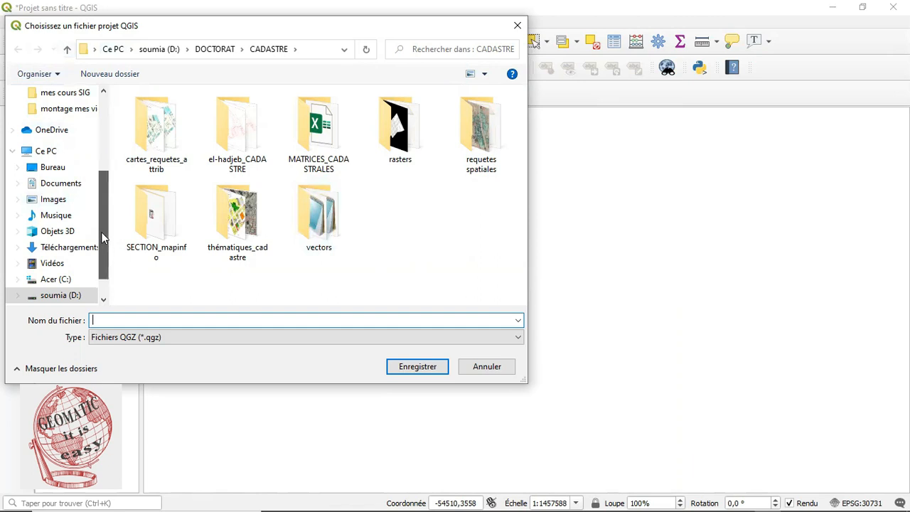
left_click_drag(101, 231, 102, 210)
left_click(91, 177)
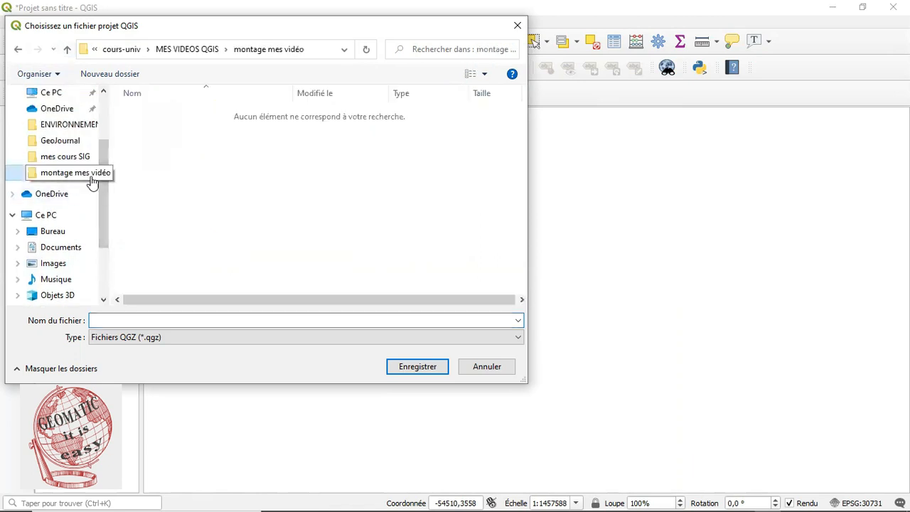
left_click(211, 320)
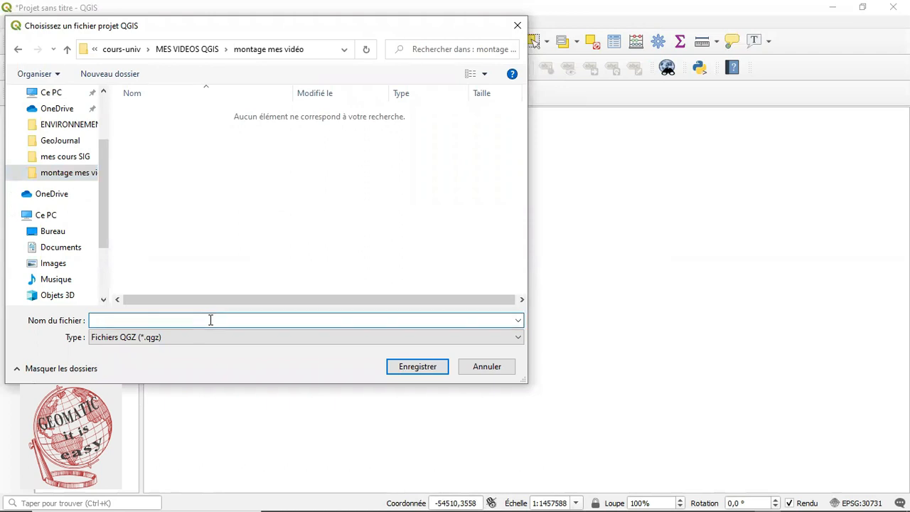
type("MA CARTE")
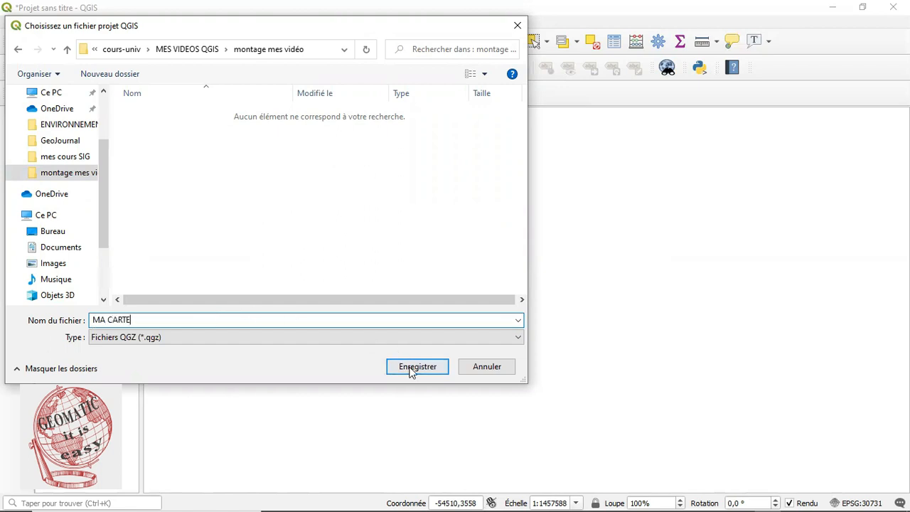
left_click(516, 338)
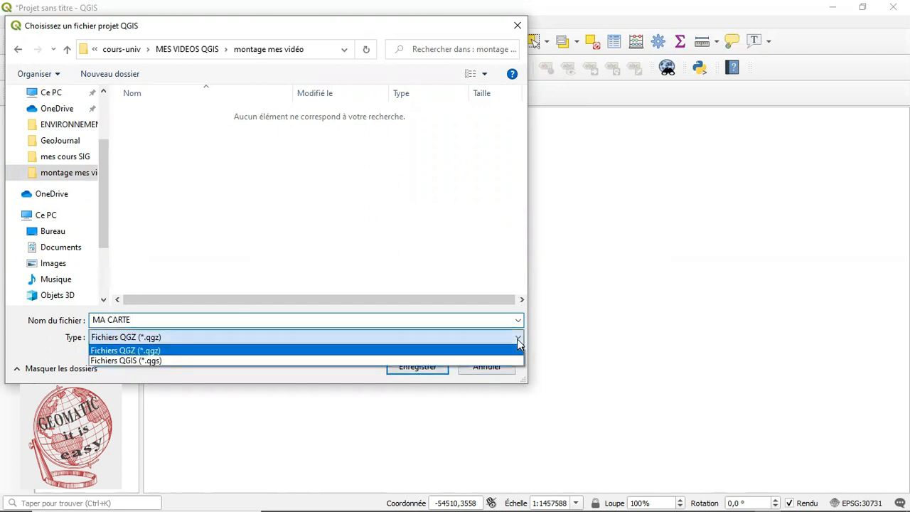
left_click(239, 361)
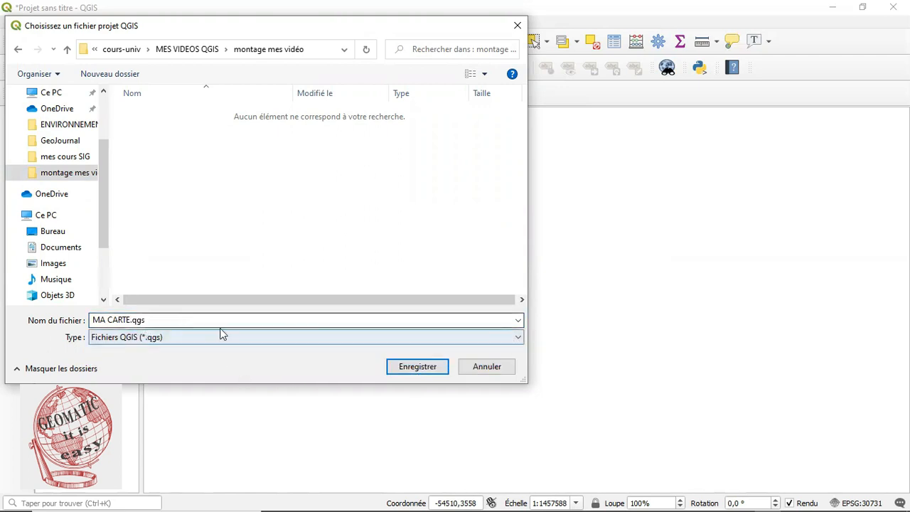
left_click(412, 371)
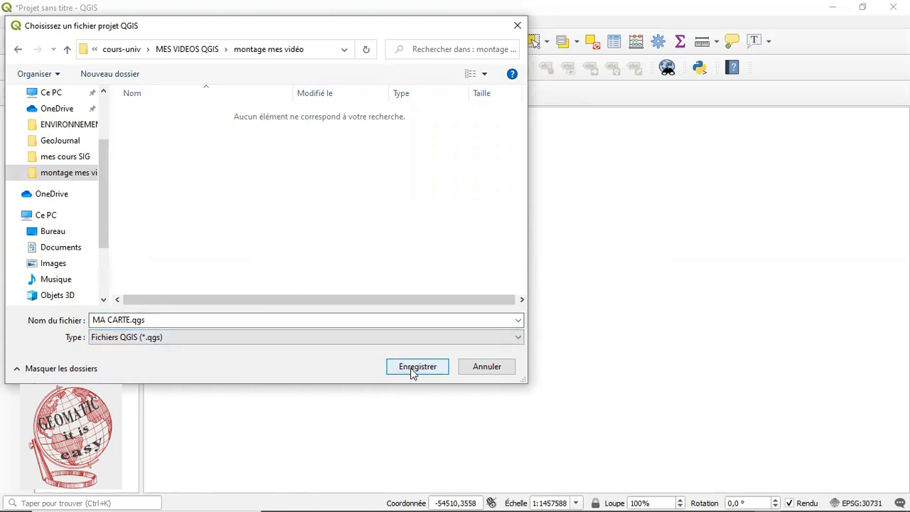